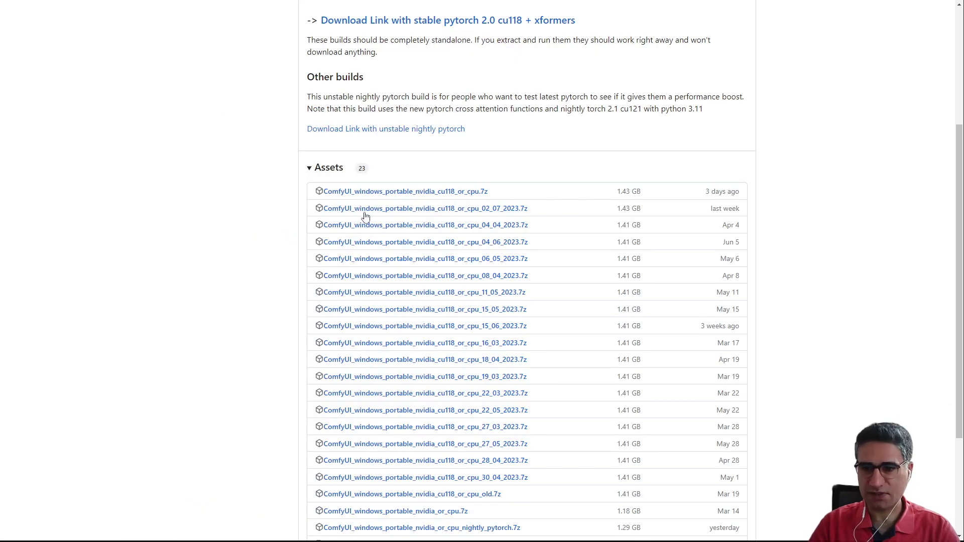
Extract the files of the downloaded ComfyUI_windows_portable_nvidia_cu118_or_cpu.7z archive into the D:\old\CN folder.
{"action": "scroll", "coordinate": [528, 269], "scroll_direction": "up", "scroll_amount": 1}
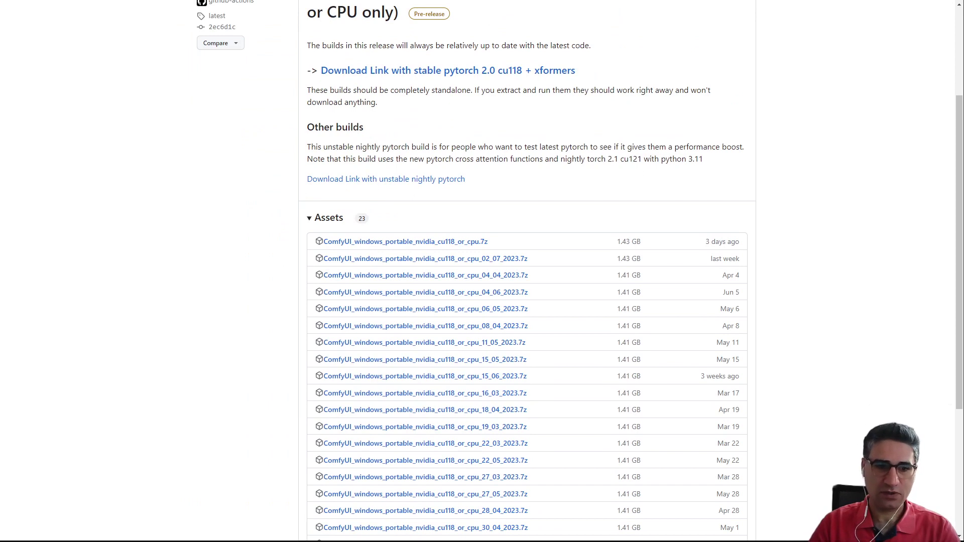
{"action": "mouse_move", "coordinate": [0, 161]}
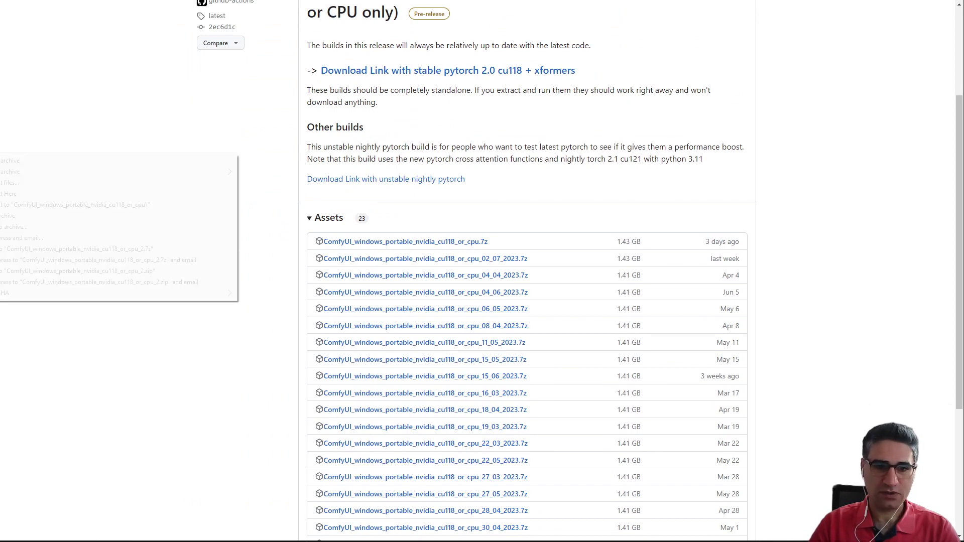
{"action": "left_click", "coordinate": [38, 188]}
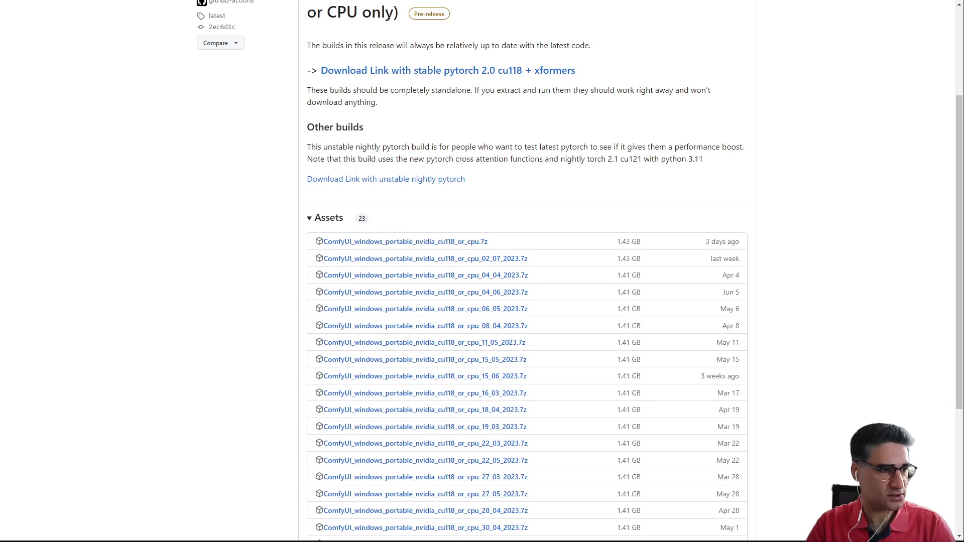
Bring the CN folder window into view and open the custom_nodes folder inside the extracted ComfyUI folder.
{"action": "left_click_drag", "start_coordinate": [0, 216], "coordinate": [427, 146]}
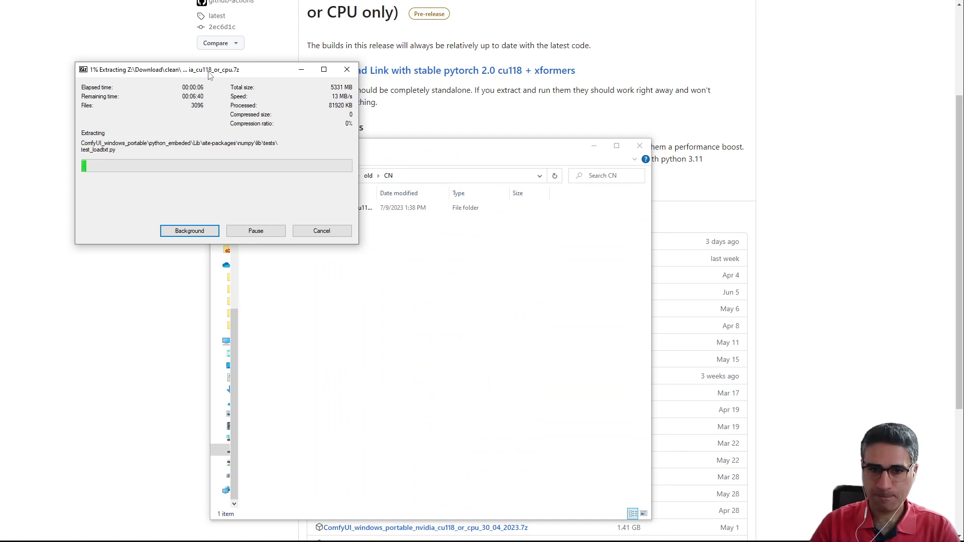
{"action": "left_click_drag", "start_coordinate": [210, 74], "coordinate": [51, 0]}
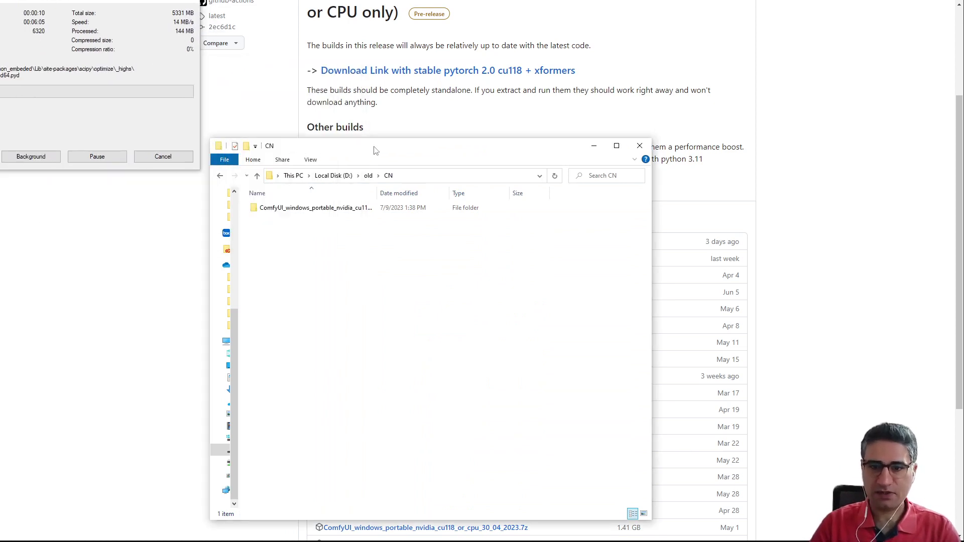
{"action": "left_click_drag", "start_coordinate": [377, 150], "coordinate": [330, 180]}
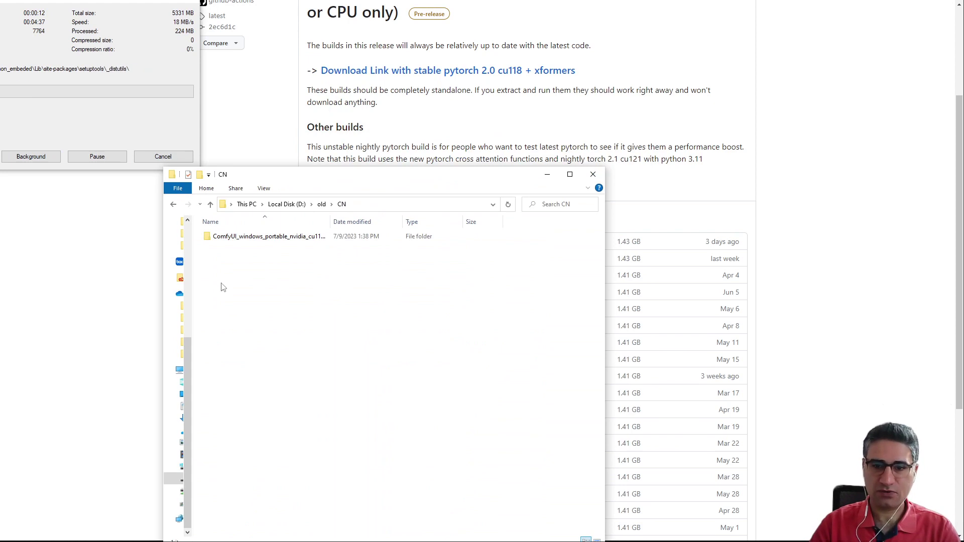
{"action": "double_click", "coordinate": [241, 245]}
{"action": "double_click", "coordinate": [252, 241]}
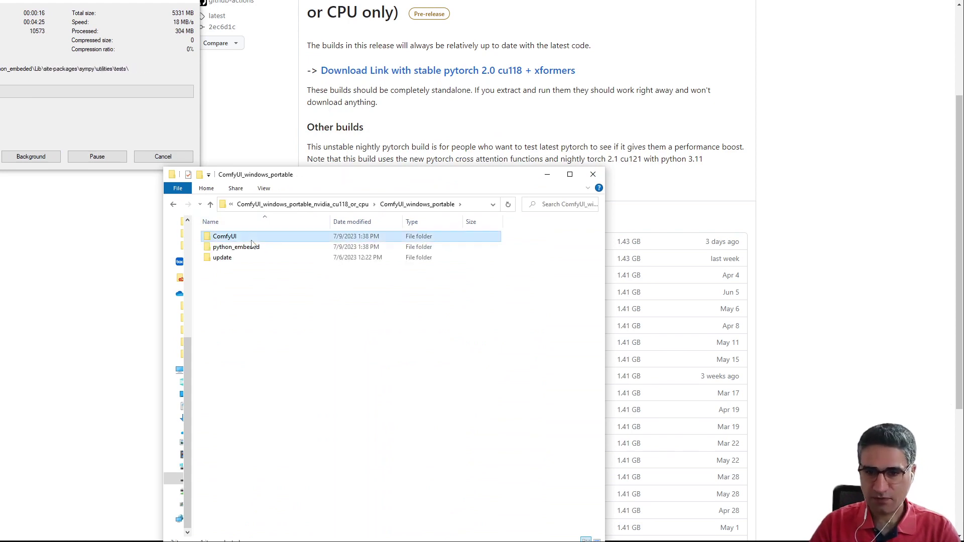
{"action": "double_click", "coordinate": [252, 241]}
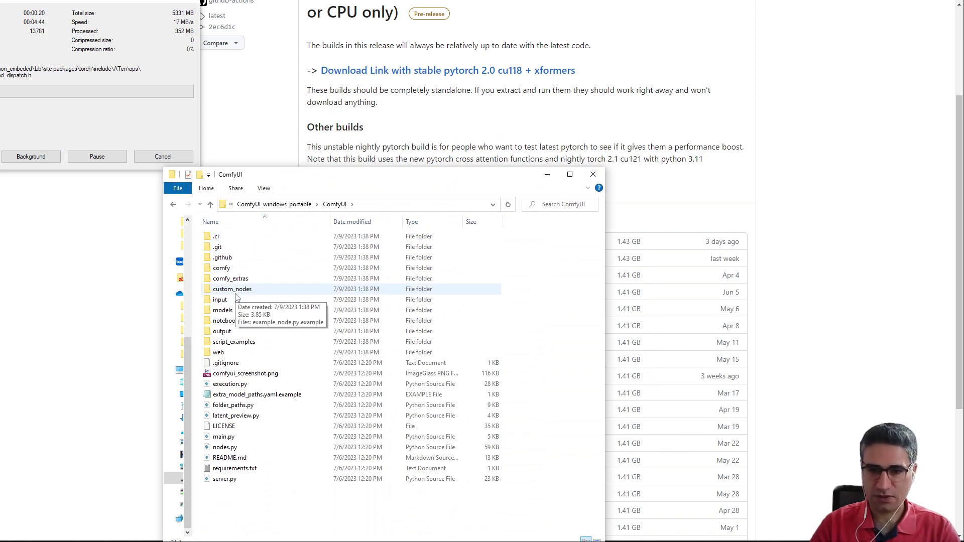
{"action": "double_click", "coordinate": [236, 293]}
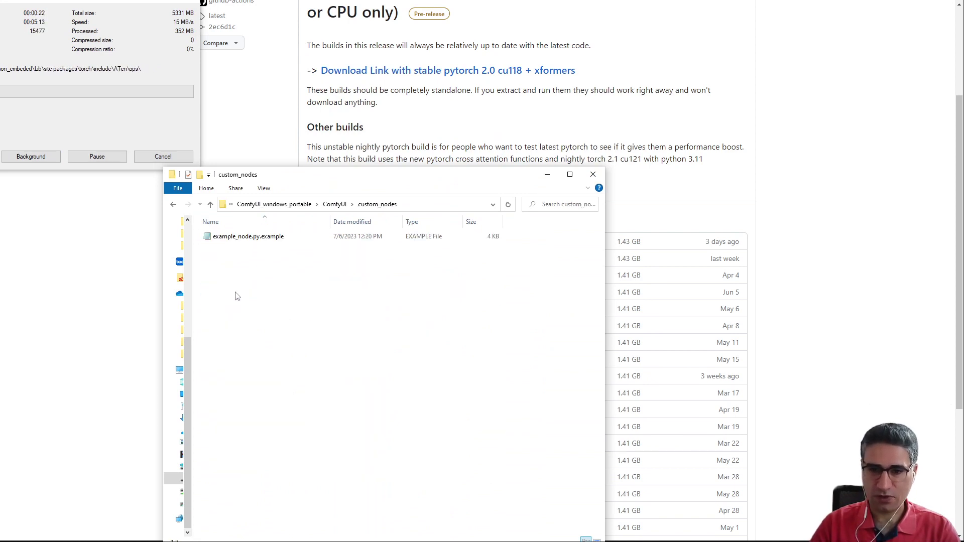
Start a command prompt (cmd) in the custom_nodes folder.
{"action": "left_click", "coordinate": [436, 205]}
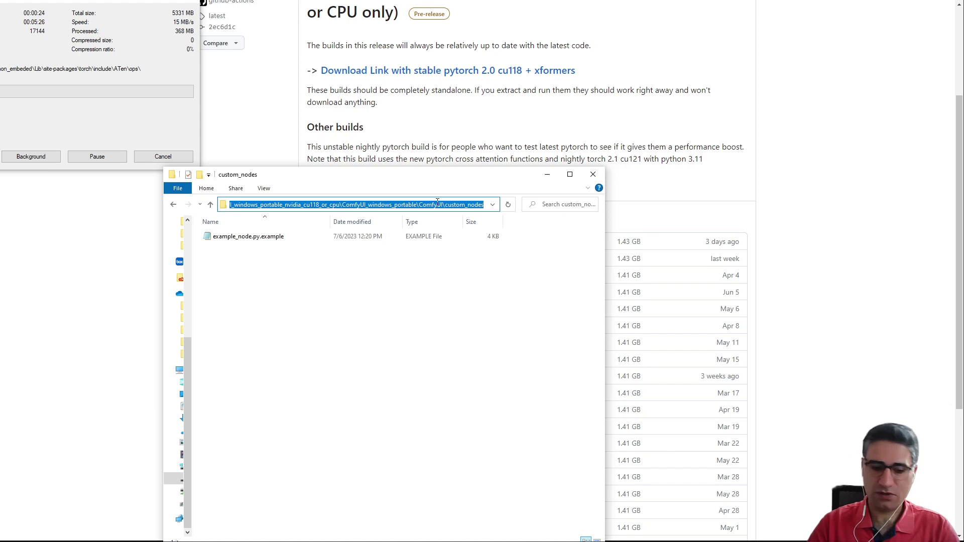
{"action": "type", "text": "cmd"}
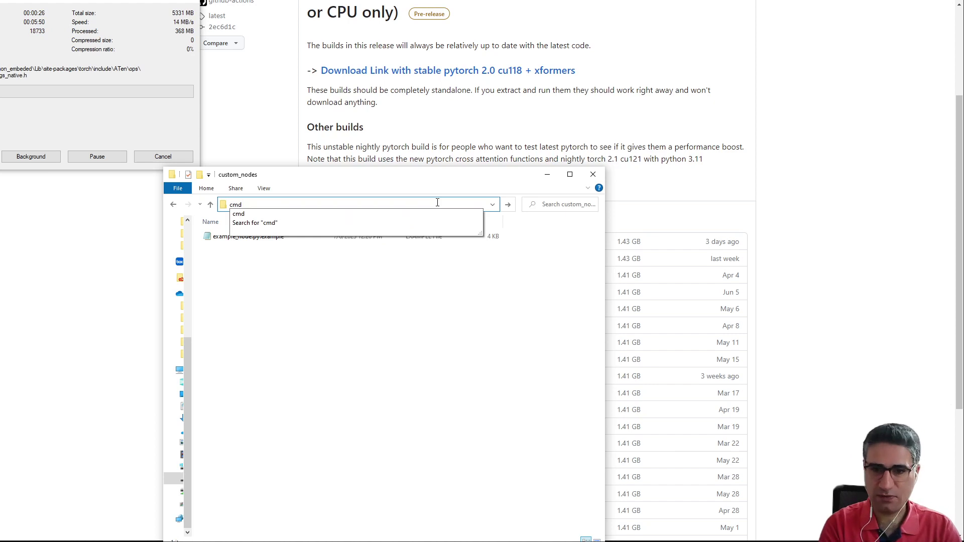
{"action": "key", "text": "Return"}
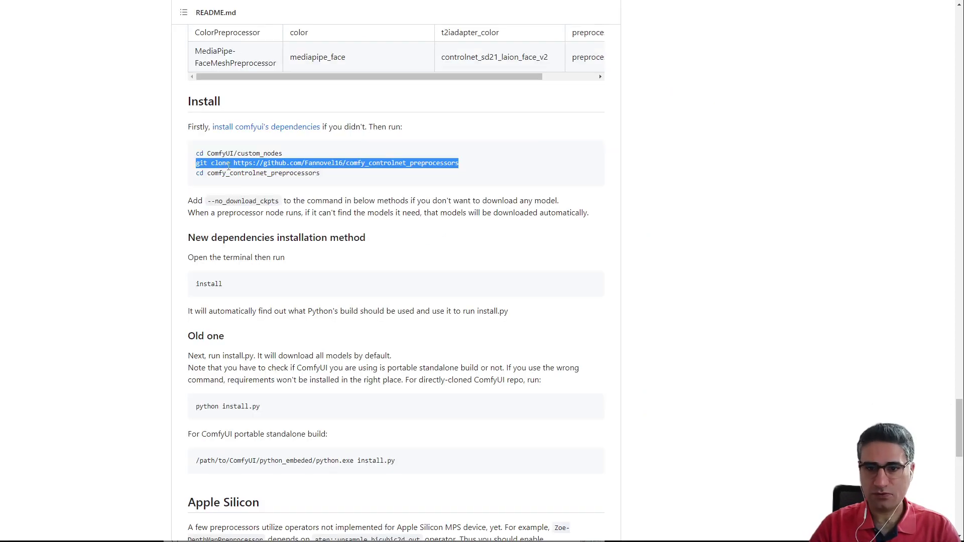
Copy the git clone command for comfy_controlnet_preprocessors from the Install section of the GitHub README.
{"action": "scroll", "coordinate": [233, 122], "scroll_direction": "up", "scroll_amount": 7}
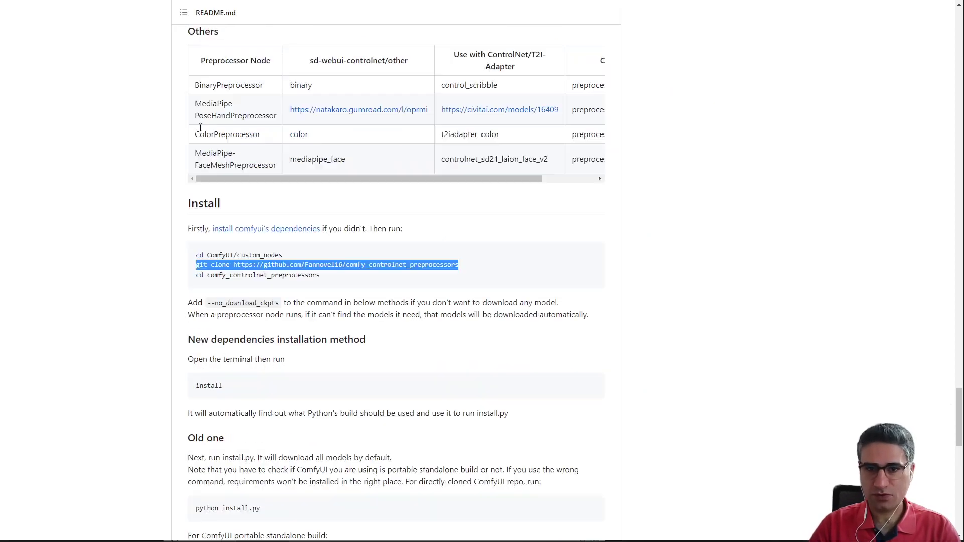
{"action": "scroll", "coordinate": [233, 122], "scroll_direction": "up", "scroll_amount": 5}
{"action": "scroll", "coordinate": [233, 123], "scroll_direction": "down", "scroll_amount": 12}
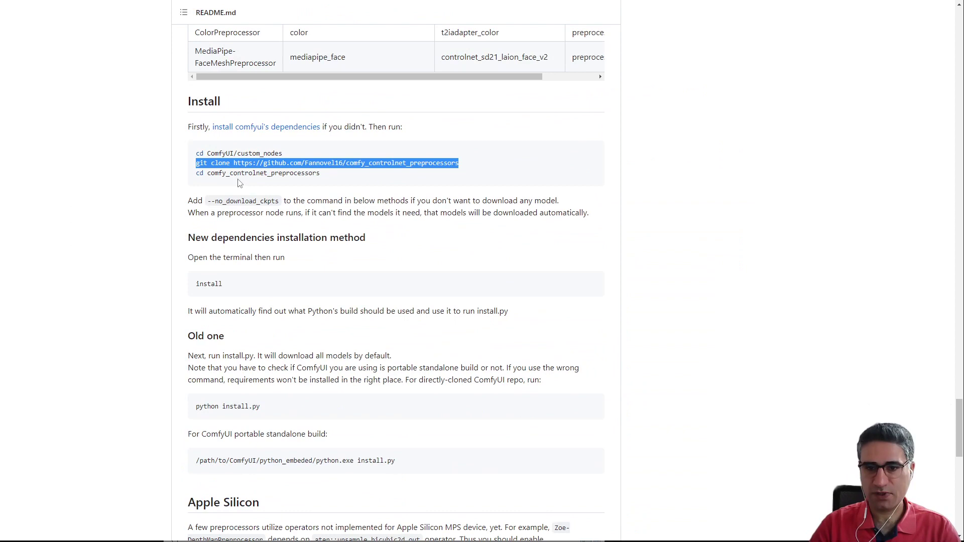
{"action": "right_click", "coordinate": [217, 166]}
{"action": "left_click", "coordinate": [236, 176]}
Run the copied git clone command in the custom_nodes command prompt, and close the prompt when cloning finishes.
{"action": "key", "text": "alt+Tab"}
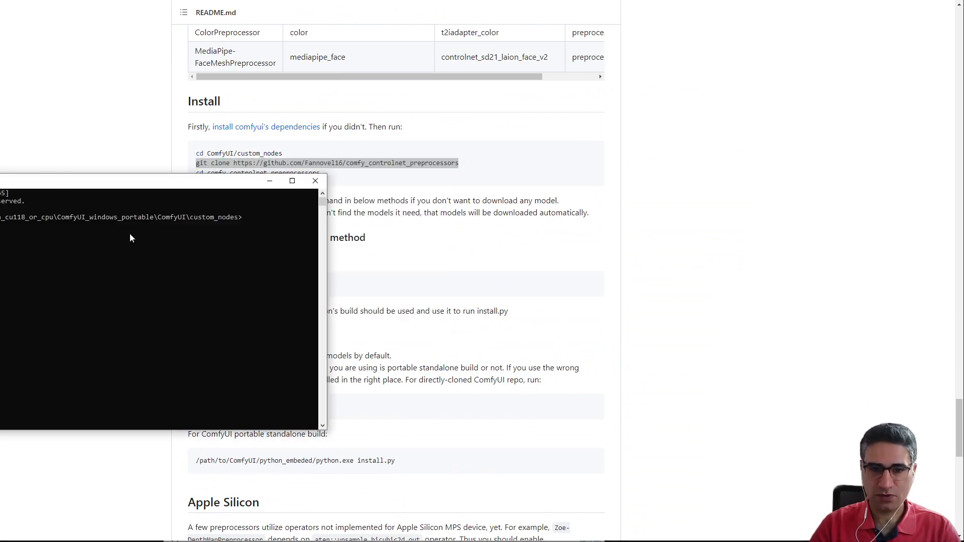
{"action": "left_click", "coordinate": [252, 219]}
{"action": "type", "text": "git clone https://github.com/Fannovel16/comfy_controlnet_preprocessors"}
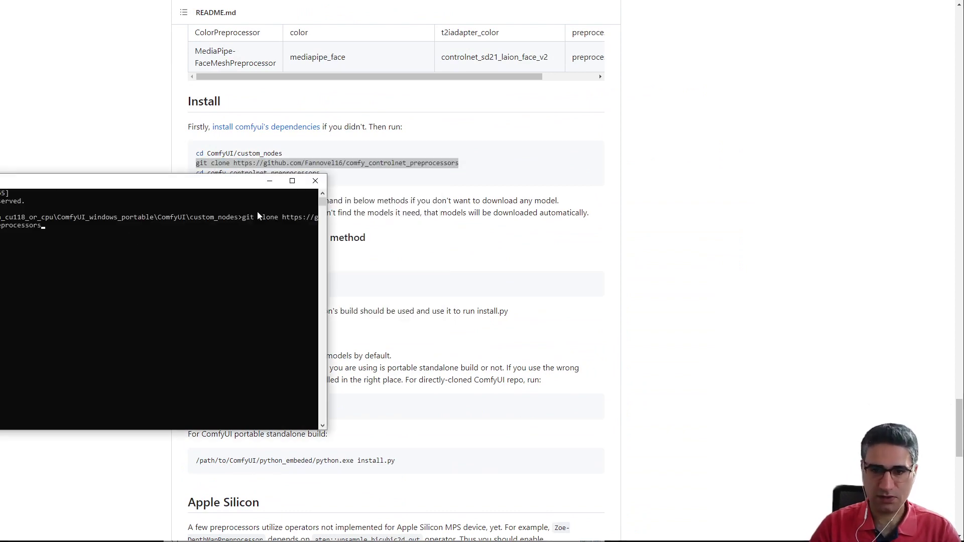
{"action": "key", "text": "Return"}
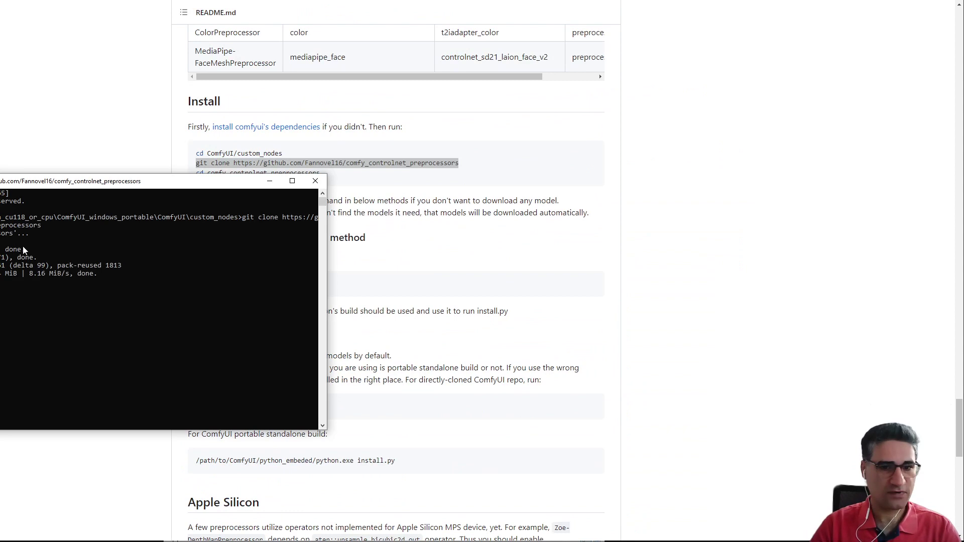
{"action": "left_click_drag", "start_coordinate": [23, 185], "coordinate": [486, 210]}
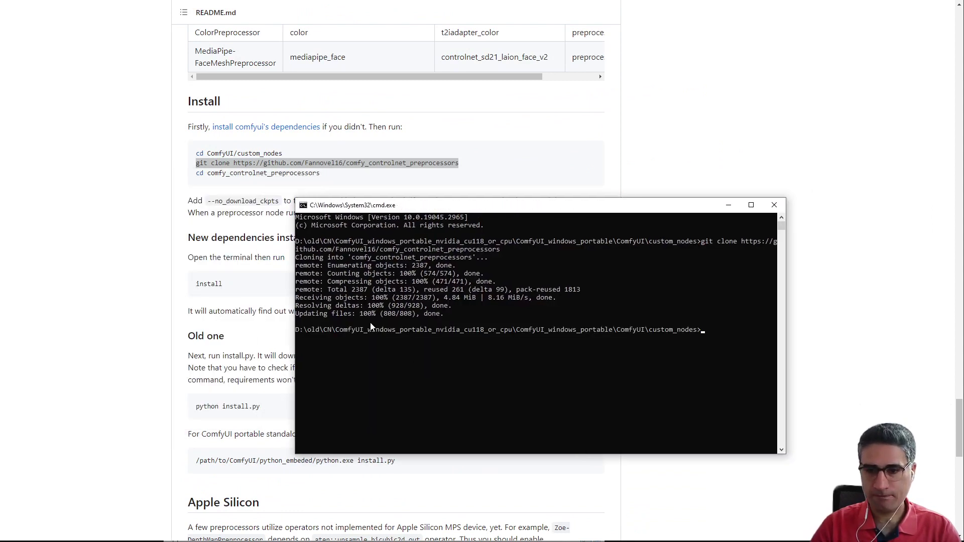
{"action": "left_click", "coordinate": [775, 203]}
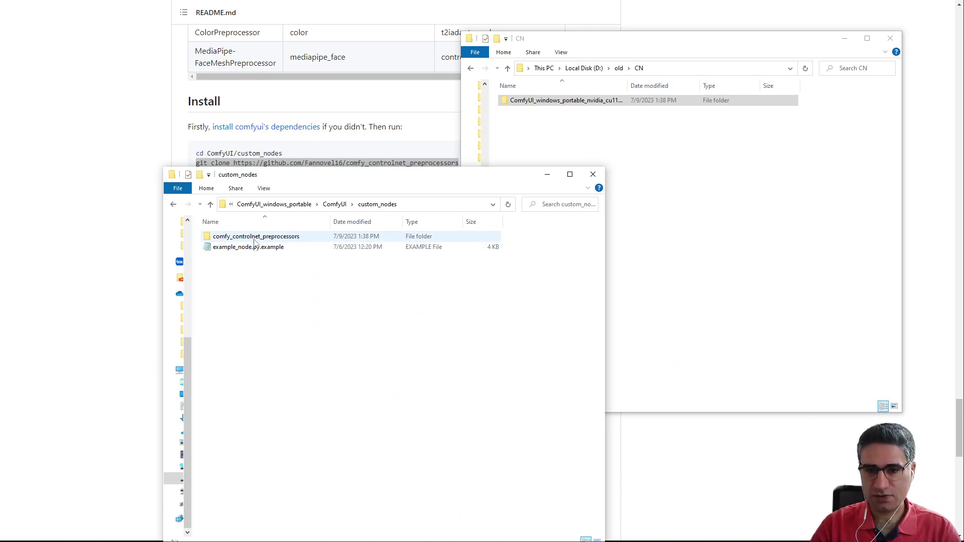
Open the cloned comfy_controlnet_preprocessors folder and bring the archive extraction progress into view.
{"action": "double_click", "coordinate": [255, 240]}
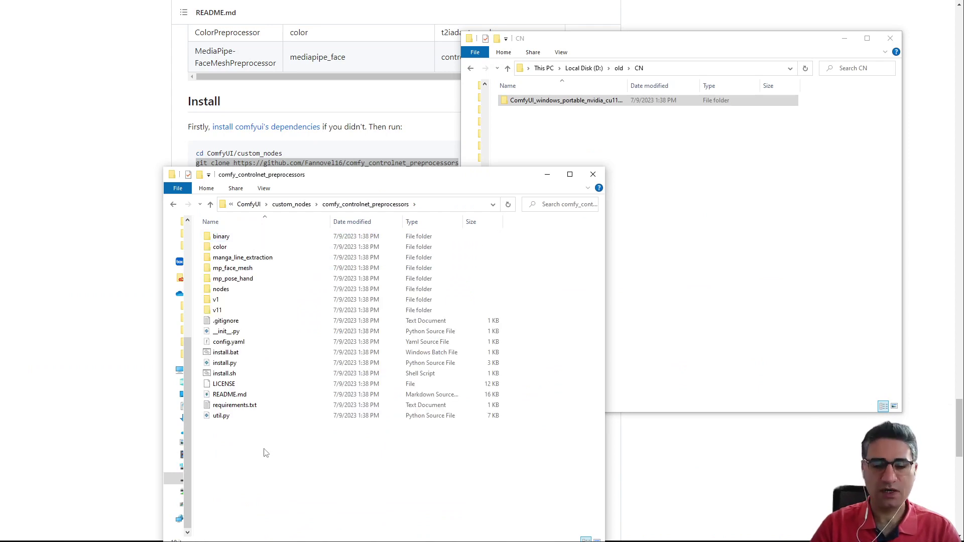
{"action": "left_click_drag", "start_coordinate": [0, 121], "coordinate": [152, 89]}
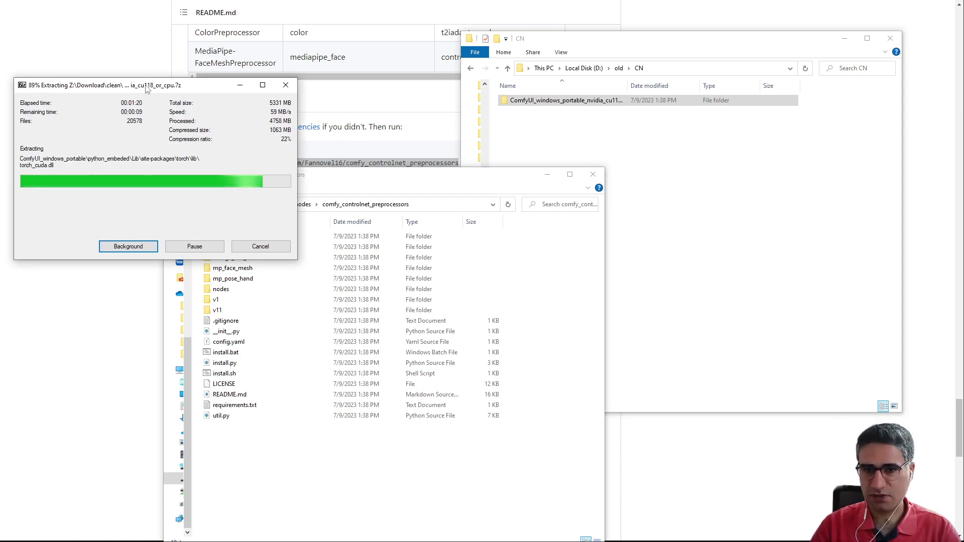
{"action": "left_click", "coordinate": [640, 101]}
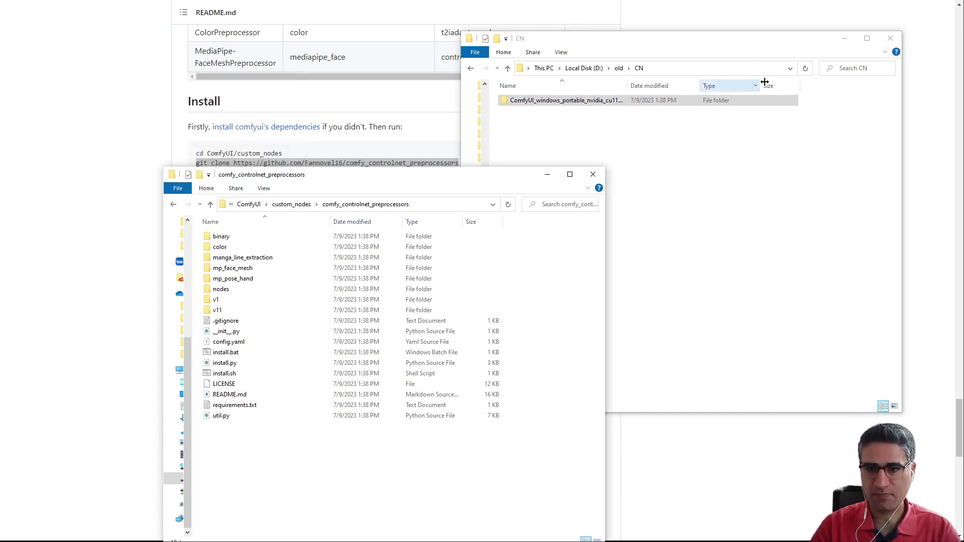
Run install.py from comfy_controlnet_preprocessors with the python.exe in the portable build's python_embeded folder.
{"action": "double_click", "coordinate": [595, 102]}
{"action": "left_click", "coordinate": [549, 100]}
{"action": "double_click", "coordinate": [549, 100]}
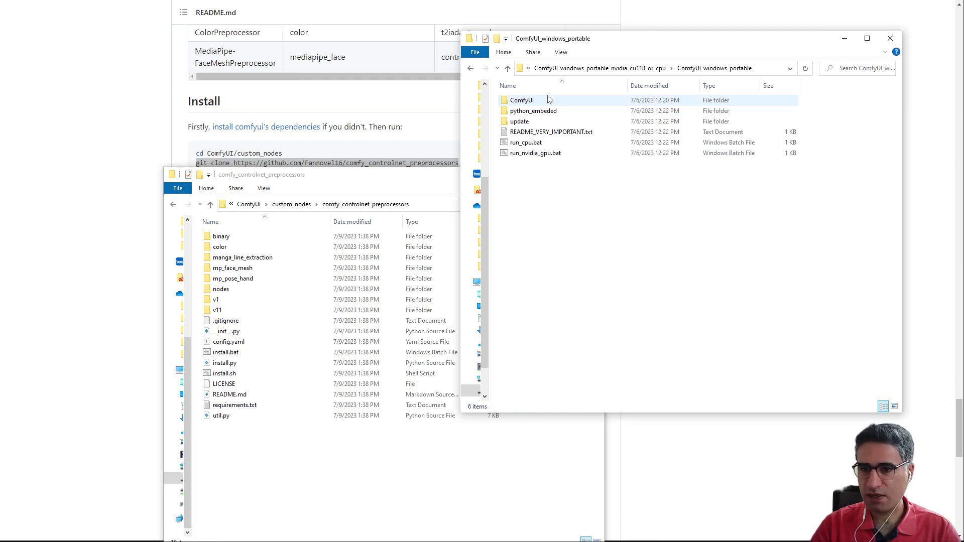
{"action": "double_click", "coordinate": [544, 111]}
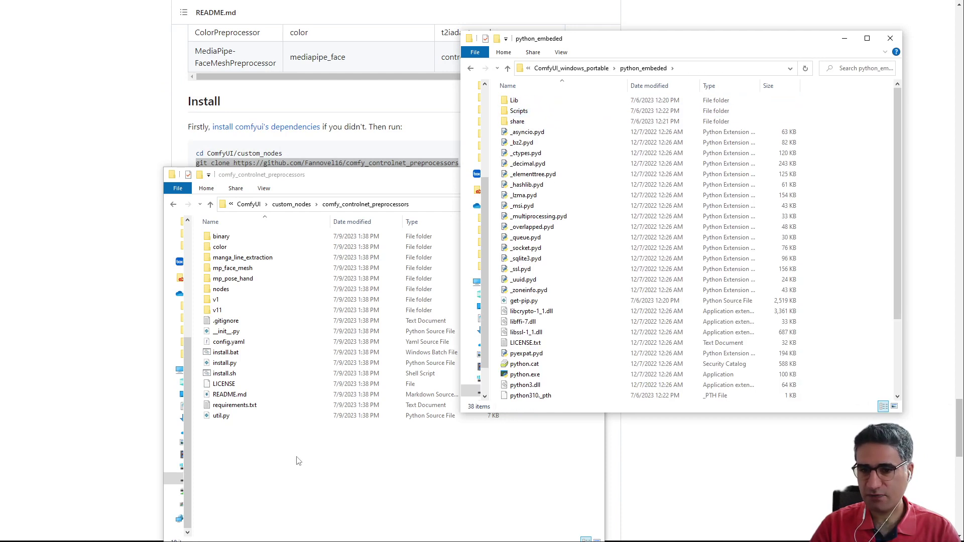
{"action": "left_click_drag", "start_coordinate": [221, 368], "coordinate": [528, 378]}
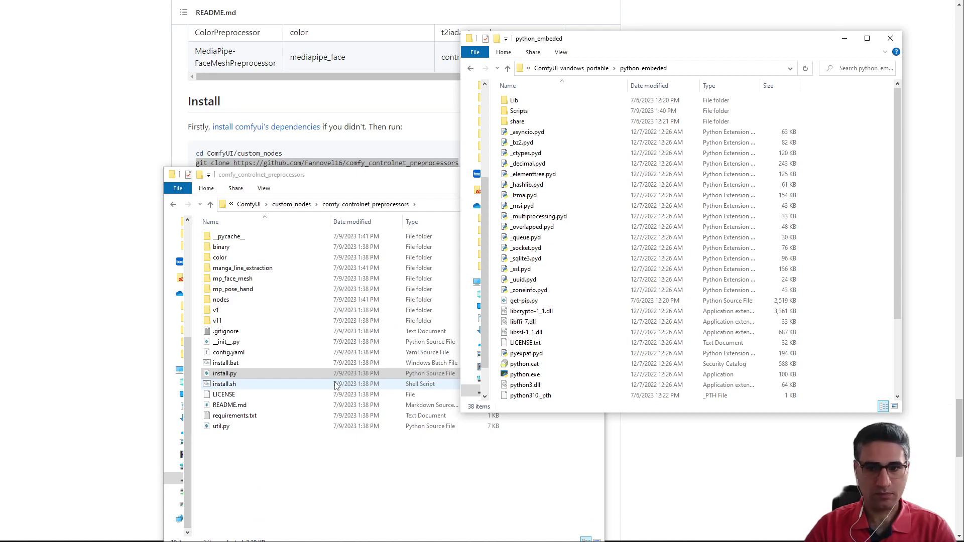
Go back up to the ComfyUI_windows_portable folder and launch ComfyUI with run_nvidia_gpu.bat.
{"action": "left_click", "coordinate": [294, 504]}
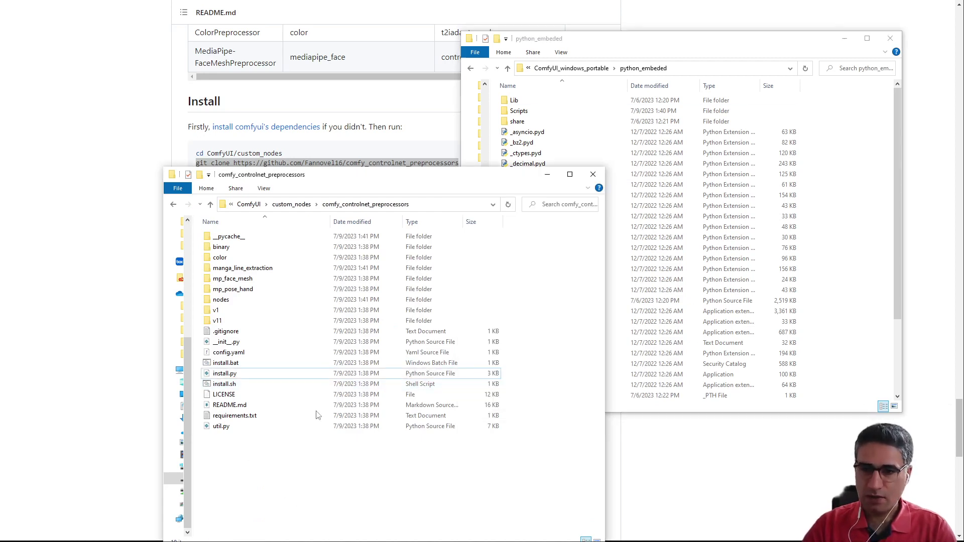
{"action": "left_click", "coordinate": [297, 205]}
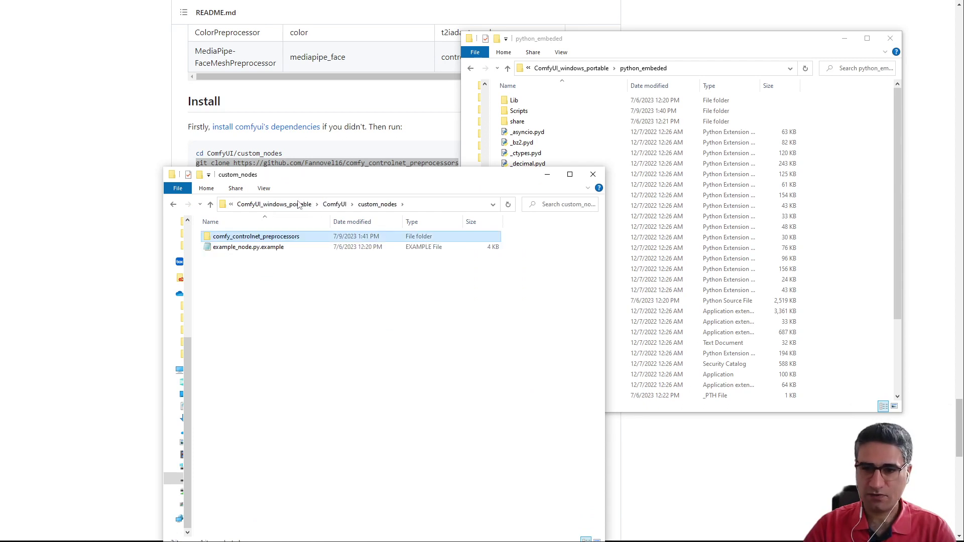
{"action": "left_click", "coordinate": [286, 205]}
{"action": "left_click", "coordinate": [224, 291]}
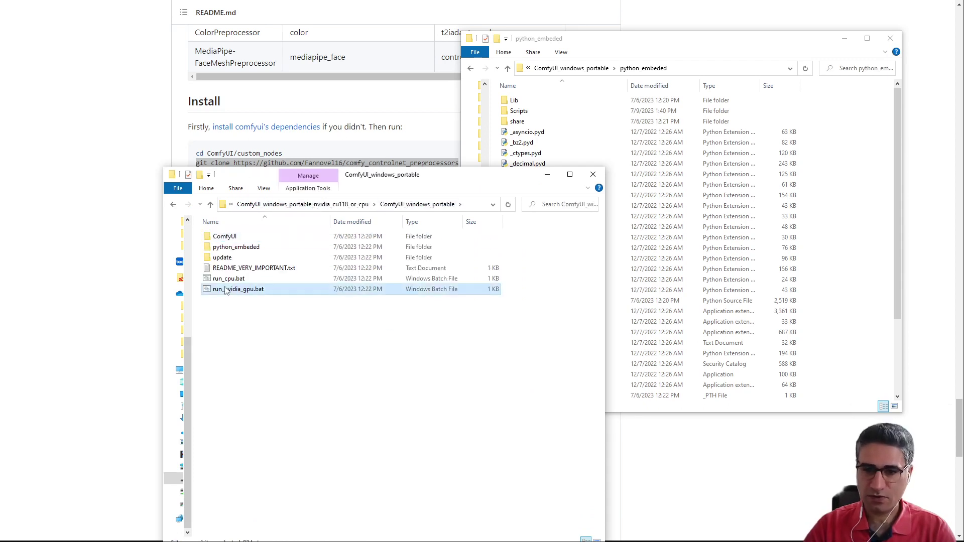
{"action": "double_click", "coordinate": [226, 291]}
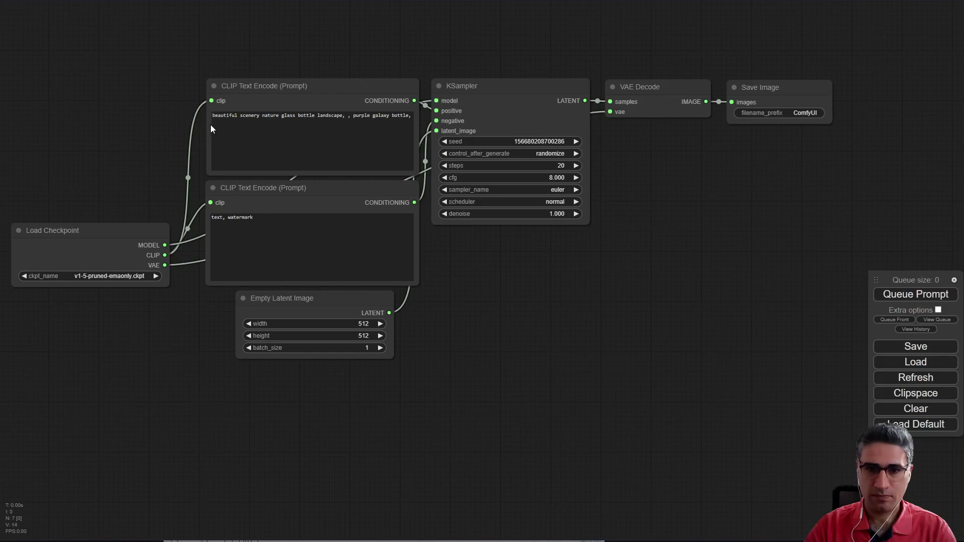
{"action": "right_click", "coordinate": [679, 310]}
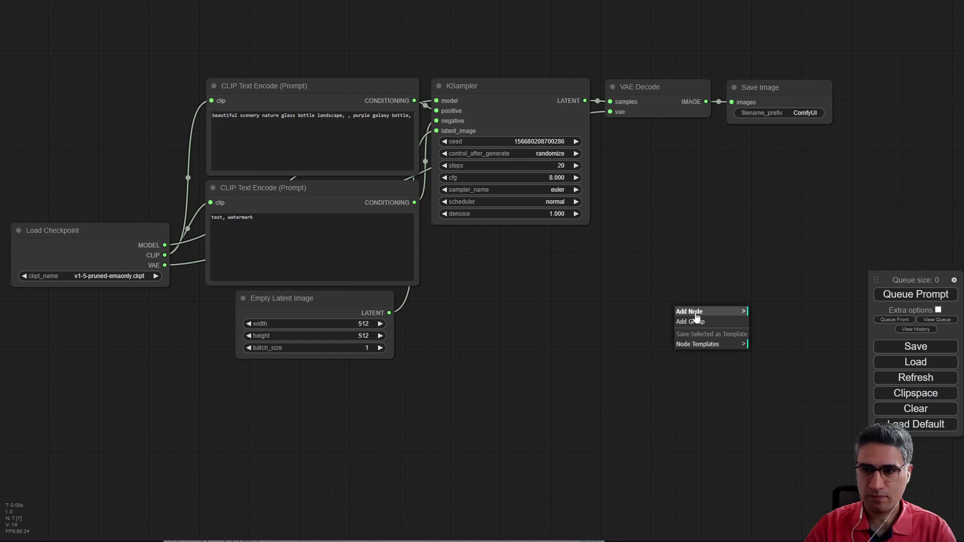
{"action": "left_click", "coordinate": [691, 312]}
{"action": "left_click", "coordinate": [784, 396]}
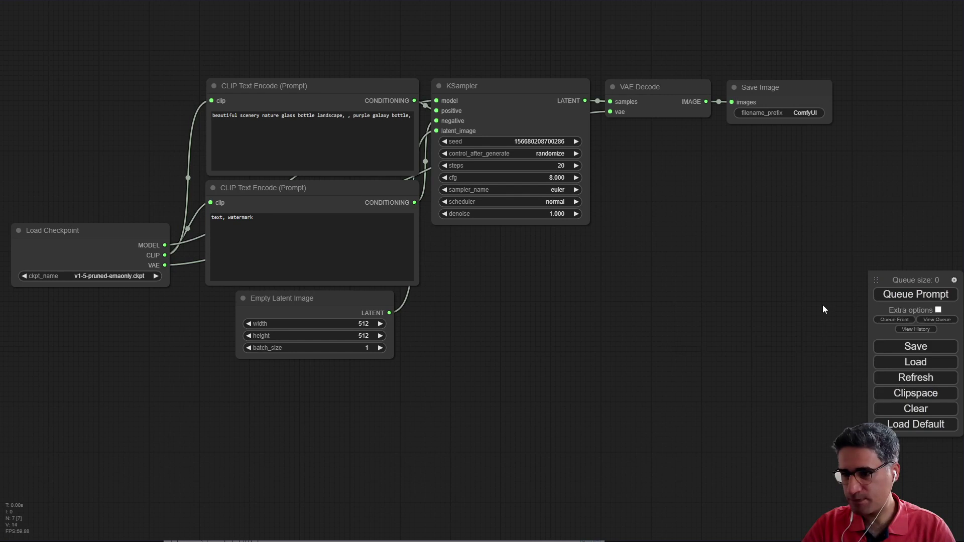
Add an HEDPreprocessor node from the preprocessors category to the empty area of the workflow.
{"action": "right_click", "coordinate": [732, 313]}
{"action": "left_click", "coordinate": [753, 315]}
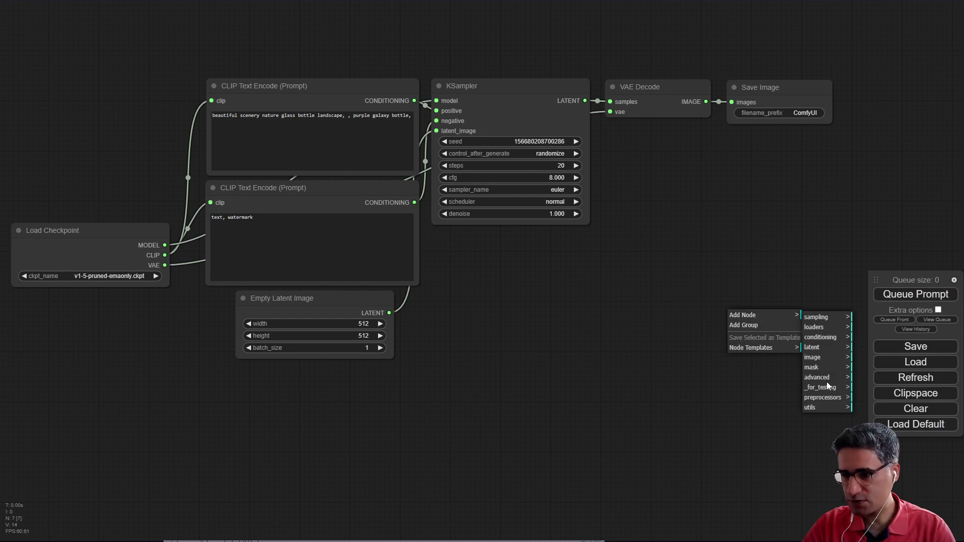
{"action": "left_click", "coordinate": [824, 388]}
{"action": "left_click", "coordinate": [831, 399]}
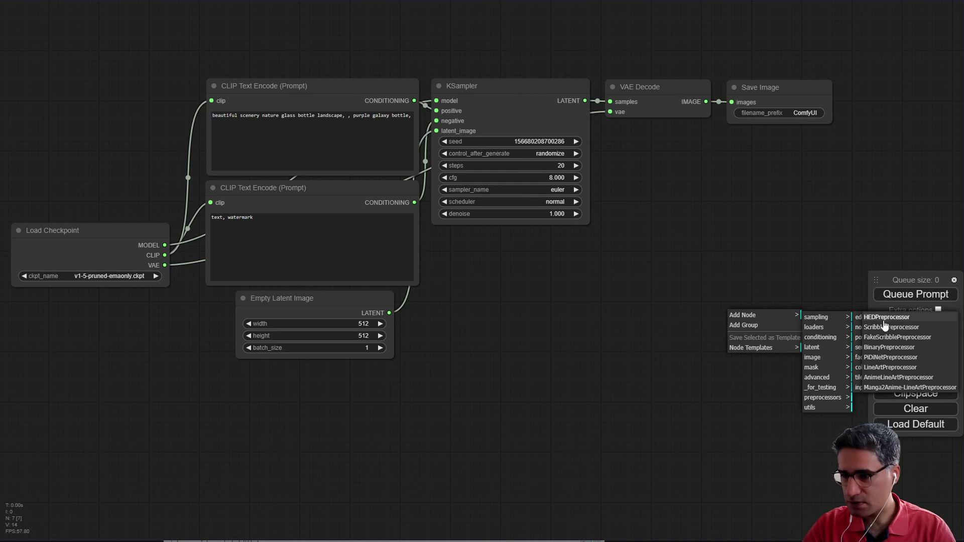
{"action": "left_click", "coordinate": [885, 323]}
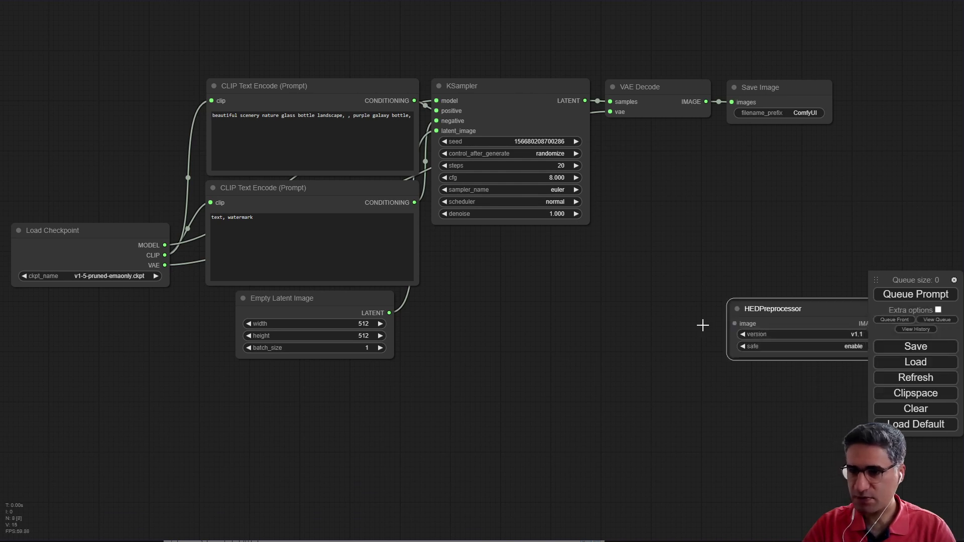
Move the HEDPreprocessor node to the free canvas area below the KSampler node.
{"action": "left_click_drag", "start_coordinate": [759, 310], "coordinate": [503, 379]}
{"action": "left_click_drag", "start_coordinate": [414, 420], "coordinate": [180, 305]}
{"action": "left_click_drag", "start_coordinate": [310, 263], "coordinate": [395, 281]}
{"action": "left_click", "coordinate": [203, 332]}
{"action": "right_click", "coordinate": [124, 284]}
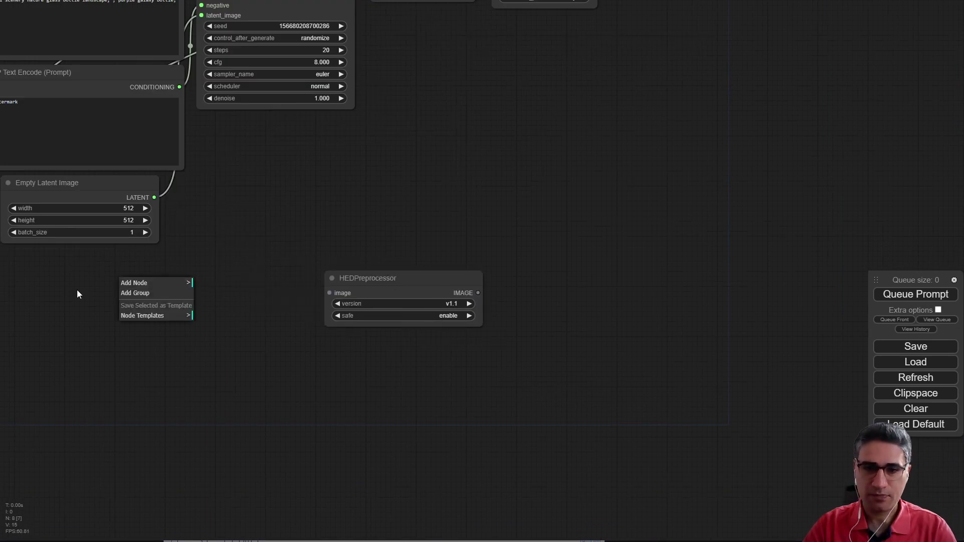
{"action": "left_click", "coordinate": [82, 359]}
{"action": "right_click", "coordinate": [182, 300]}
Move the Load Checkpoint node farther away from the prompt nodes and try to open its checkpoint list.
{"action": "left_click_drag", "start_coordinate": [69, 306], "coordinate": [441, 403]}
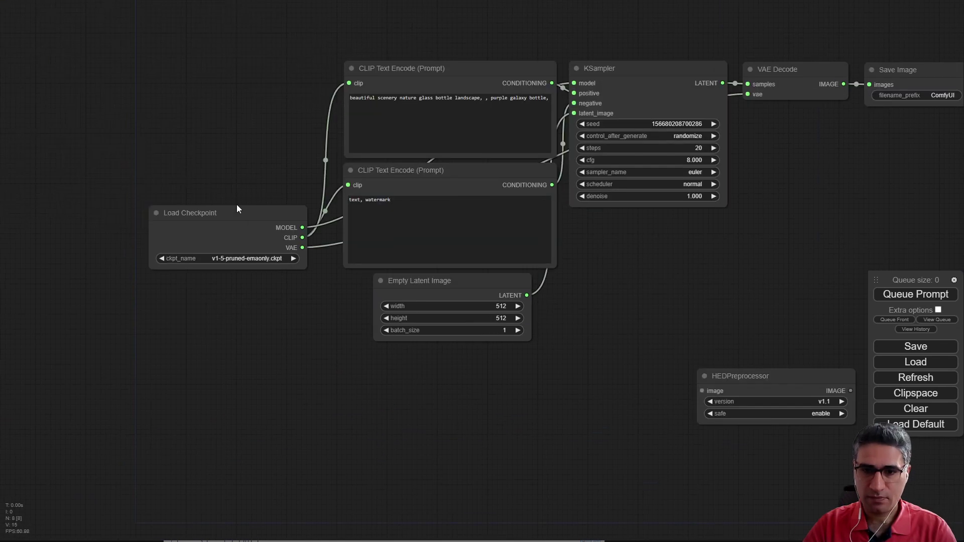
{"action": "left_click_drag", "start_coordinate": [238, 209], "coordinate": [175, 160]}
{"action": "left_click_drag", "start_coordinate": [286, 399], "coordinate": [32, 233]}
{"action": "left_click_drag", "start_coordinate": [100, 202], "coordinate": [366, 350]}
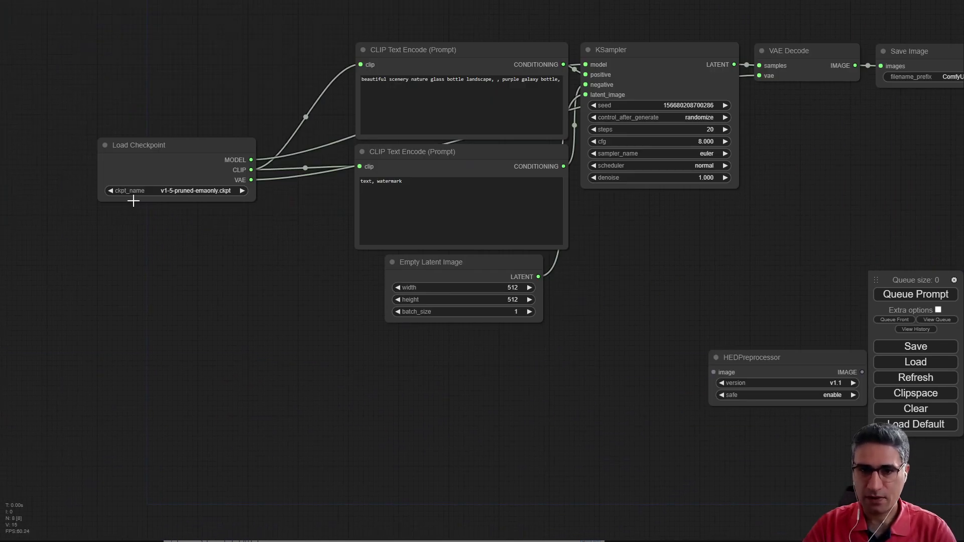
{"action": "left_click", "coordinate": [154, 192]}
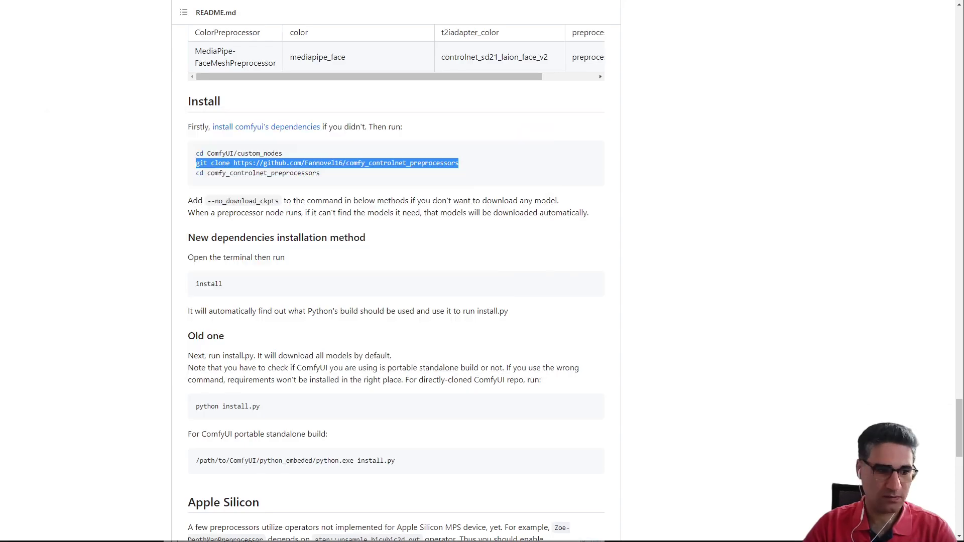
Close the ComfyUI console window and open a second File Explorer window alongside the ComfyUI_windows_portable folder.
{"action": "key", "text": "alt+Tab"}
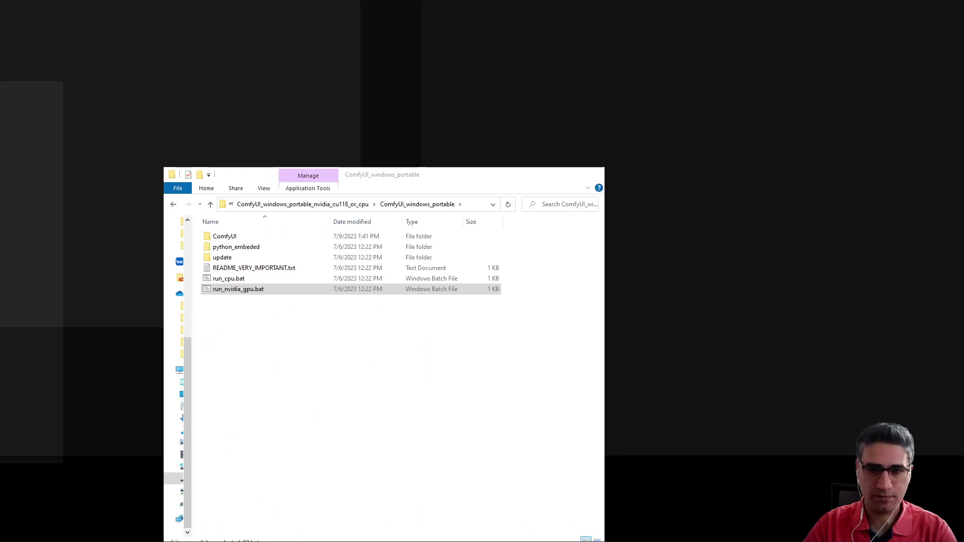
{"action": "key", "text": "alt+Tab"}
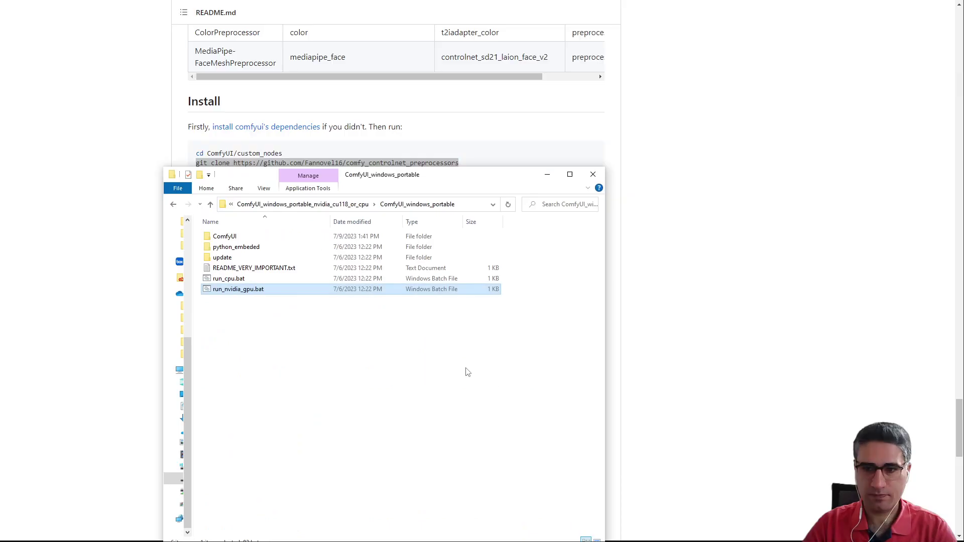
{"action": "left_click", "coordinate": [437, 385]}
{"action": "key", "text": "ctrl+n"}
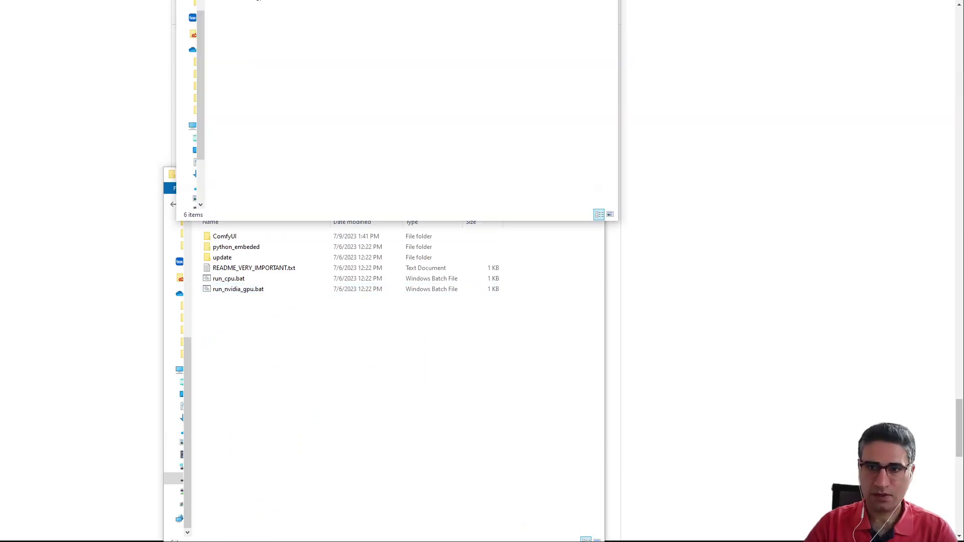
{"action": "left_click_drag", "start_coordinate": [396, 0], "coordinate": [0, 0]}
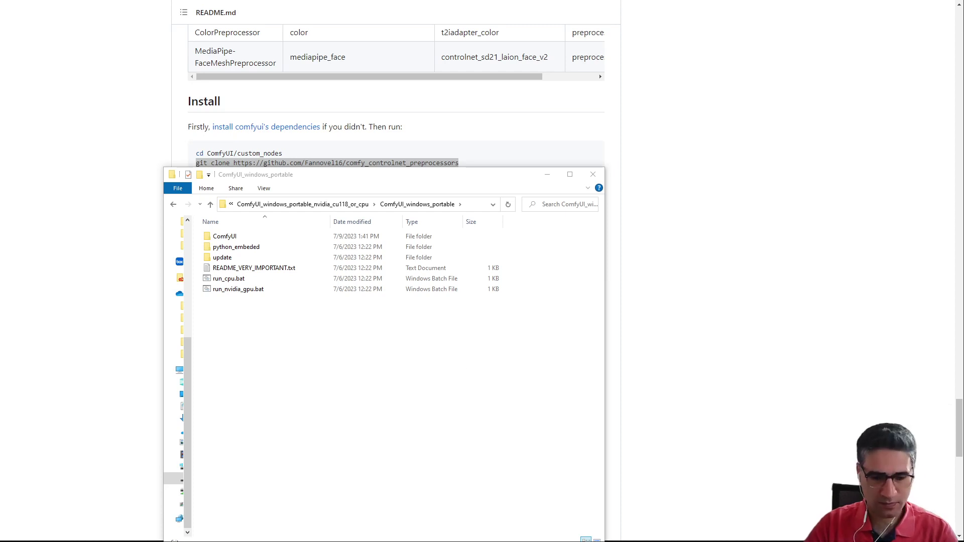
Open the ComfyUI folder inside ComfyUI_windows_portable and paste the copied extra_model_paths.yaml file into it.
{"action": "left_click", "coordinate": [244, 288]}
{"action": "double_click", "coordinate": [235, 240]}
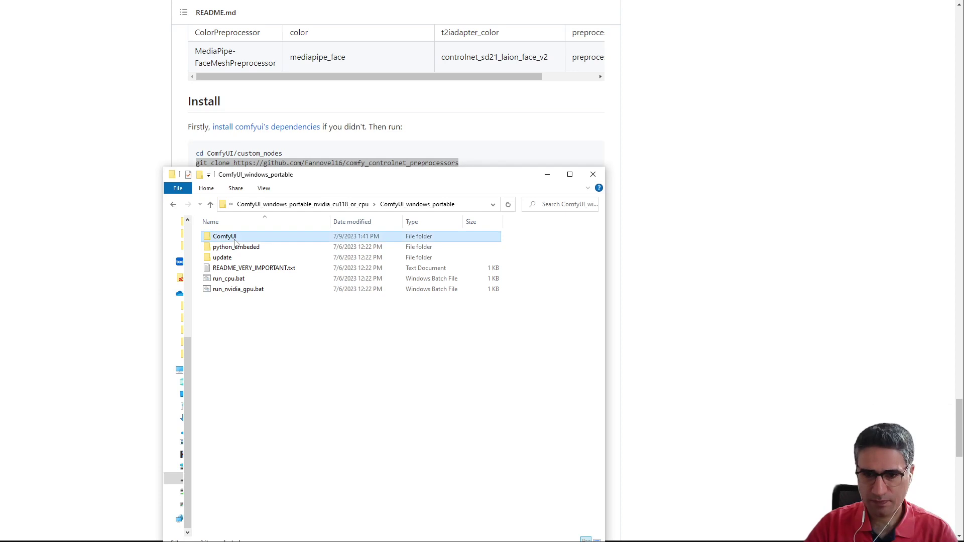
{"action": "double_click", "coordinate": [235, 240]}
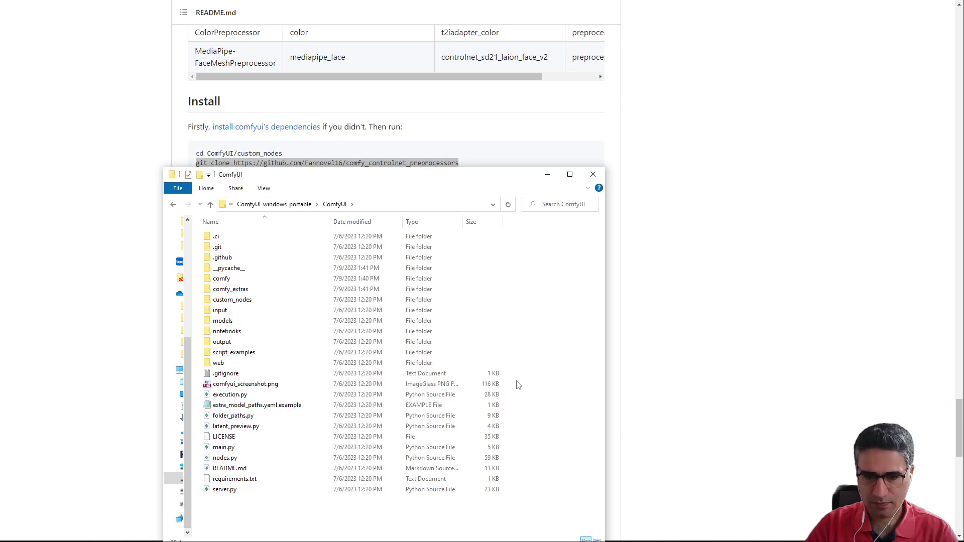
{"action": "key", "text": "ctrl+v"}
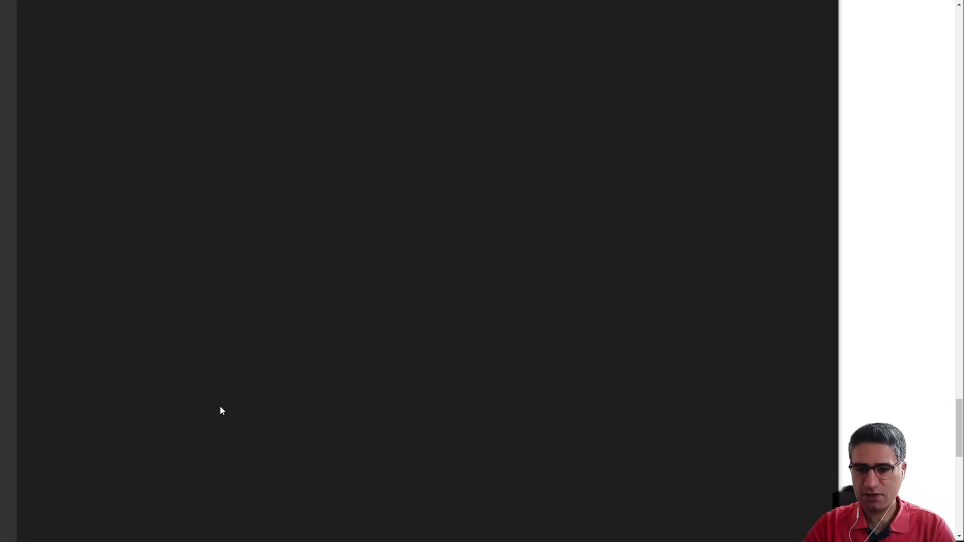
Review the base_path and the model folder entries from checkpoints to gligen in extra_model_paths.yaml.
{"action": "scroll", "coordinate": [103, 101], "scroll_direction": "up", "scroll_amount": 1}
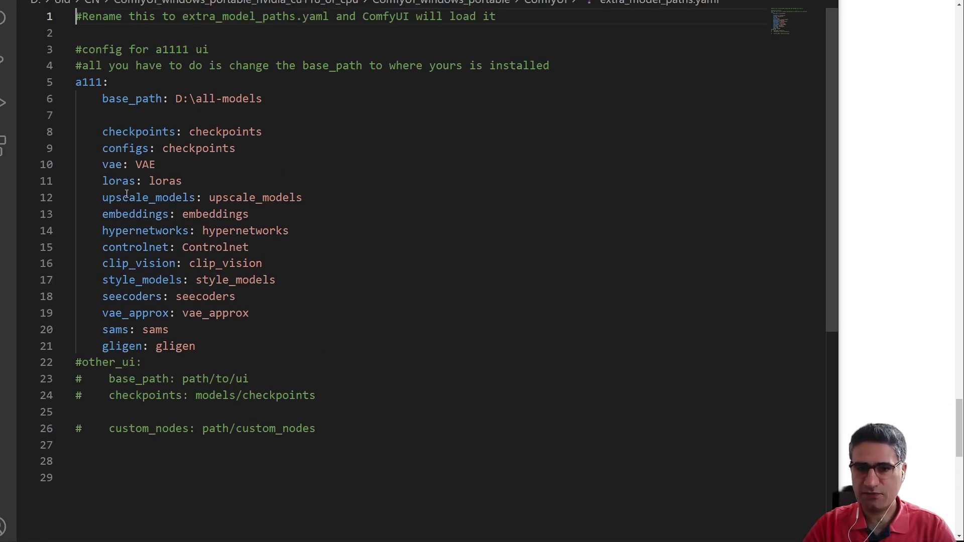
{"action": "left_click_drag", "start_coordinate": [104, 126], "coordinate": [163, 347]}
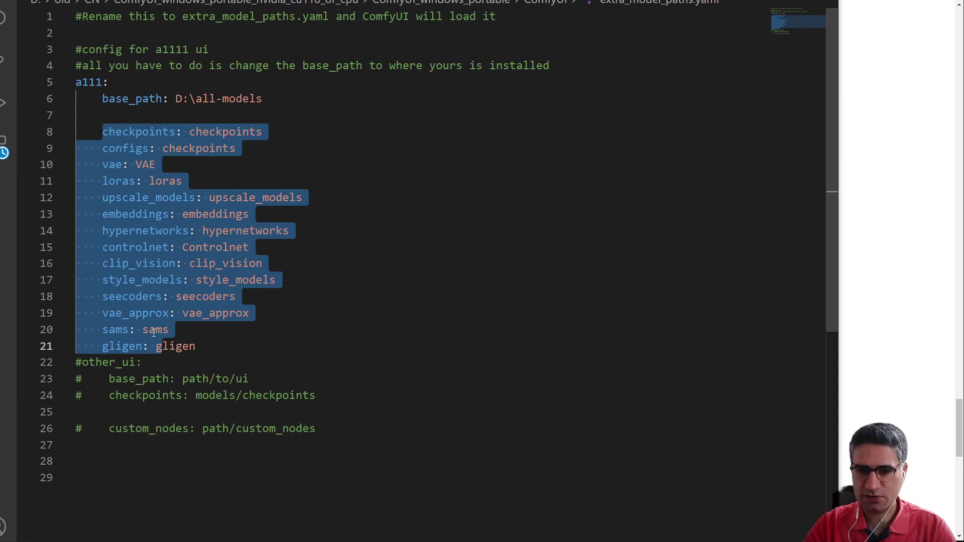
{"action": "left_click", "coordinate": [156, 230]}
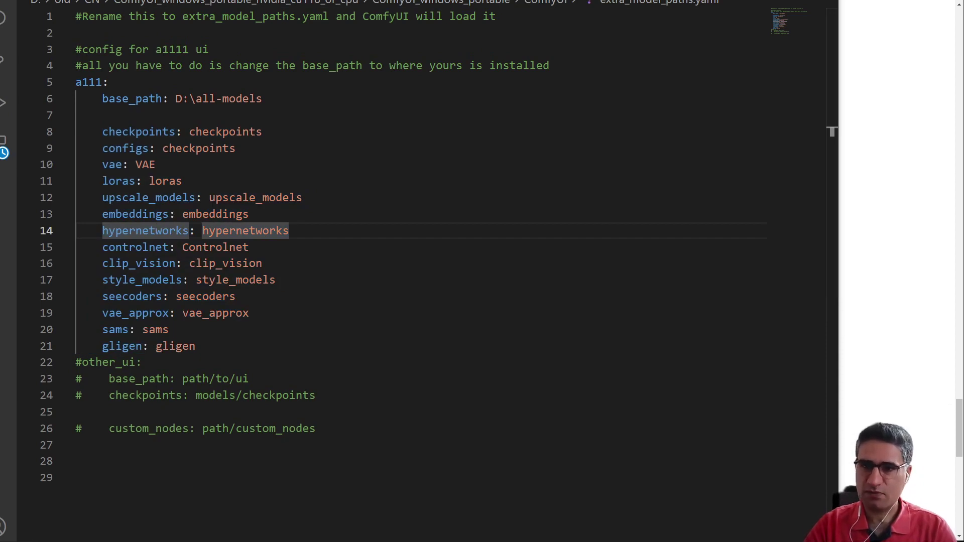
Switch back to File Explorer, return to the ComfyUI_windows_portable folder and relaunch ComfyUI with run_nvidia_gpu.bat.
{"action": "key", "text": "alt+Tab"}
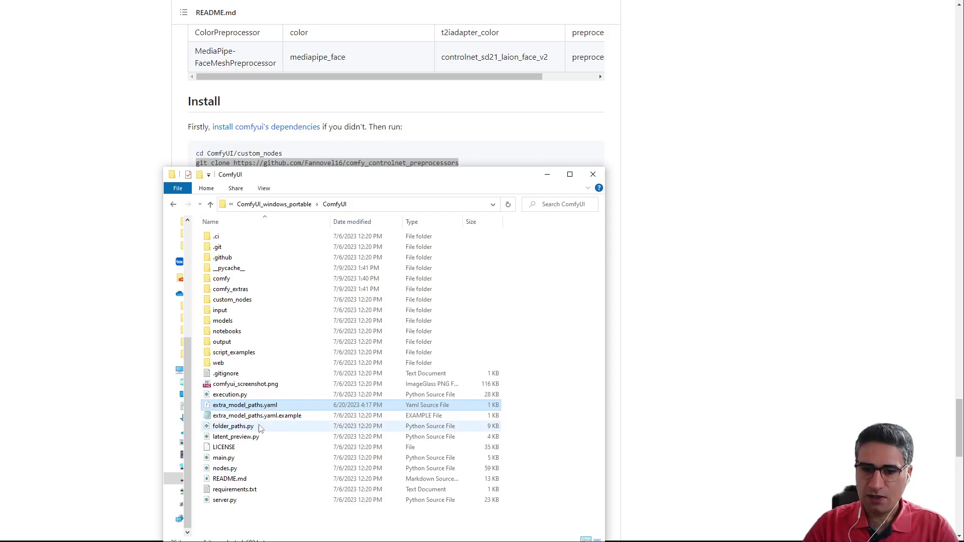
{"action": "left_click", "coordinate": [300, 205]}
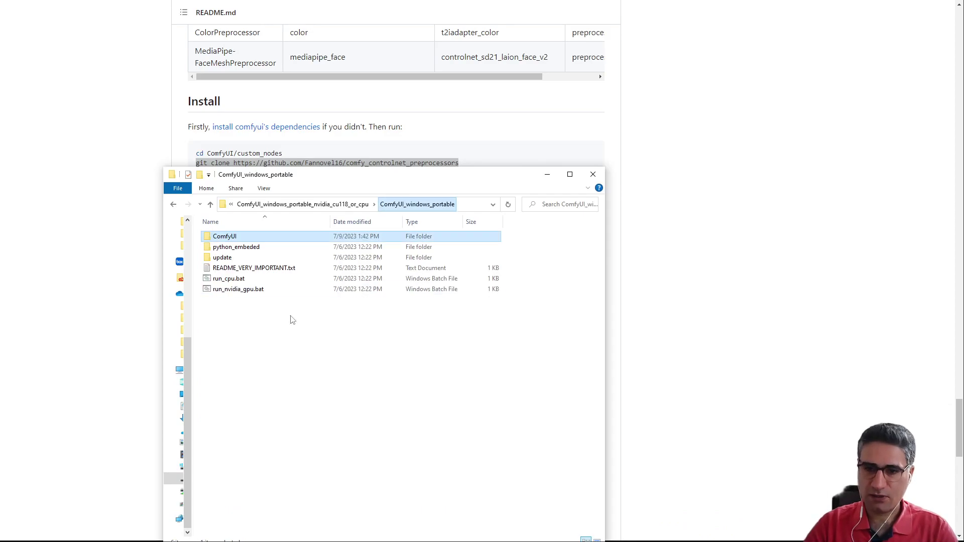
{"action": "left_click", "coordinate": [241, 290]}
{"action": "double_click", "coordinate": [241, 290]}
{"action": "left_click_drag", "start_coordinate": [0, 115], "coordinate": [262, 171]}
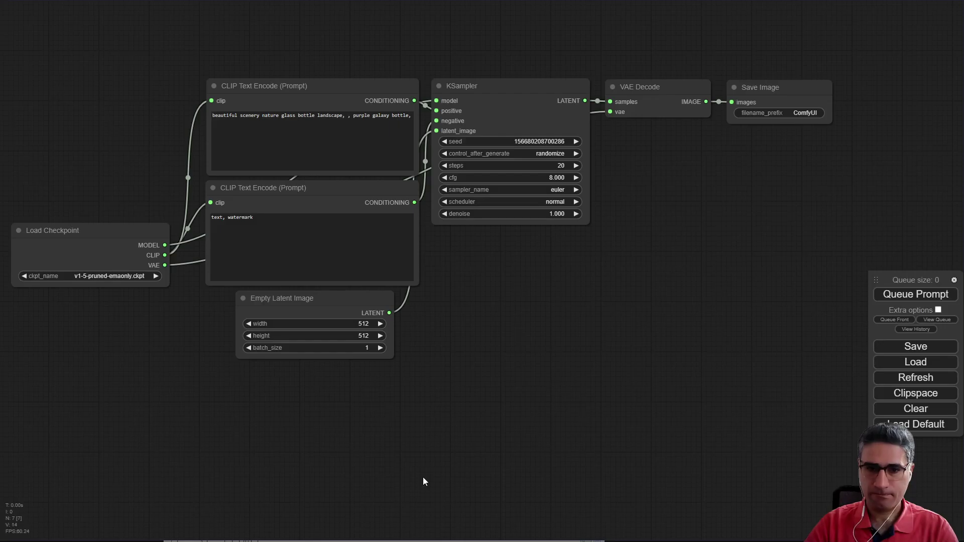
Set the Load Checkpoint node's model to realisticVisionV30_v30VAE.safetensors and queue the prompt.
{"action": "left_click_drag", "start_coordinate": [122, 320], "coordinate": [145, 231]}
{"action": "left_click", "coordinate": [125, 186]}
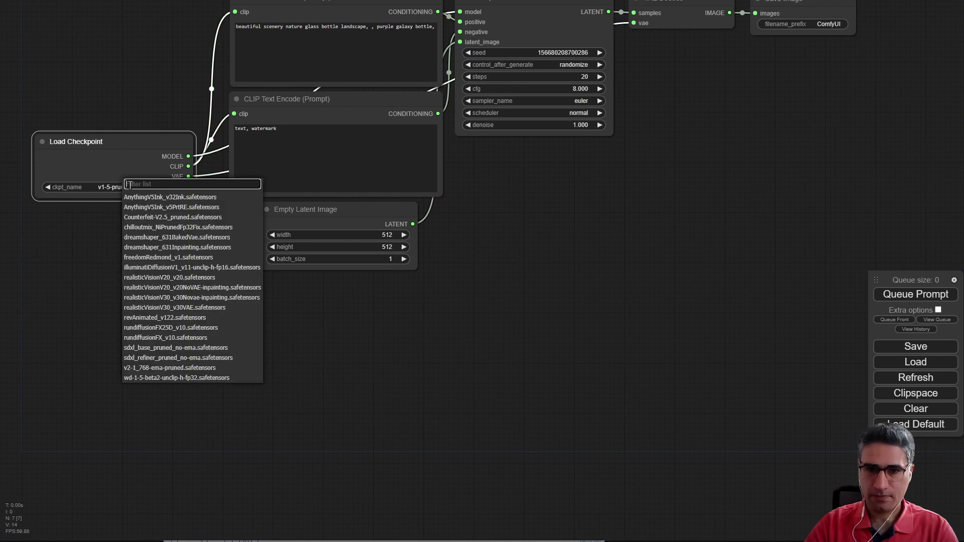
{"action": "left_click", "coordinate": [162, 308]}
{"action": "left_click", "coordinate": [913, 297]}
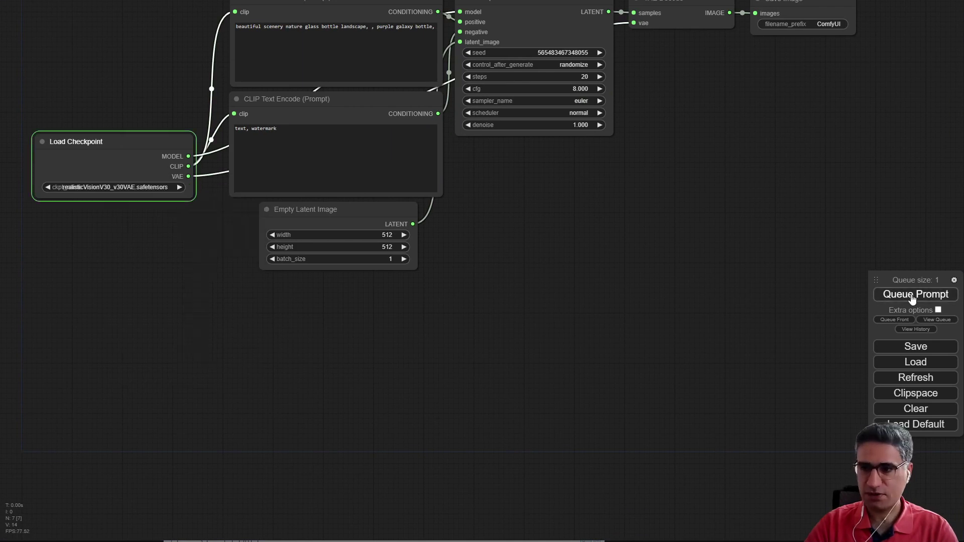
Add an HEDPreprocessor node from the edge_line preprocessors to the empty area below the workflow.
{"action": "right_click", "coordinate": [483, 318]}
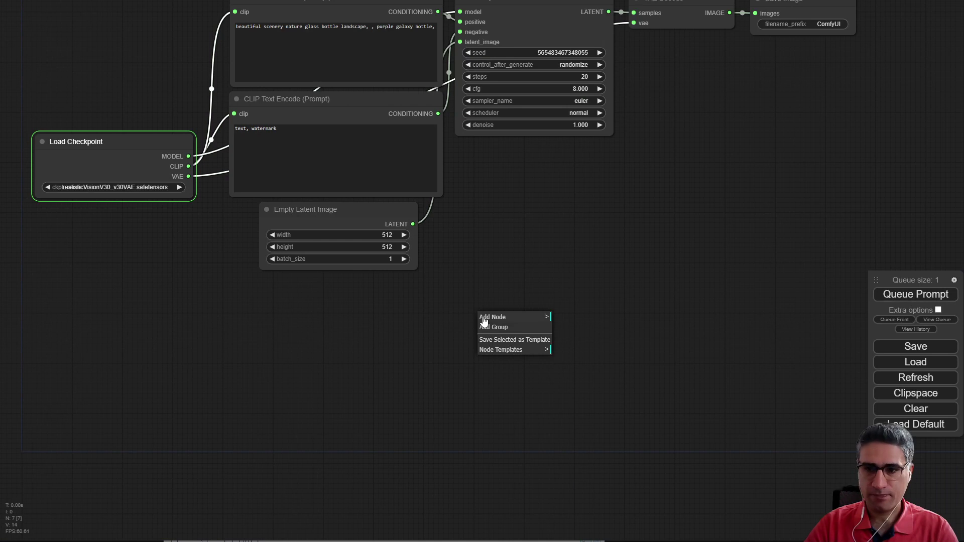
{"action": "left_click", "coordinate": [520, 318]}
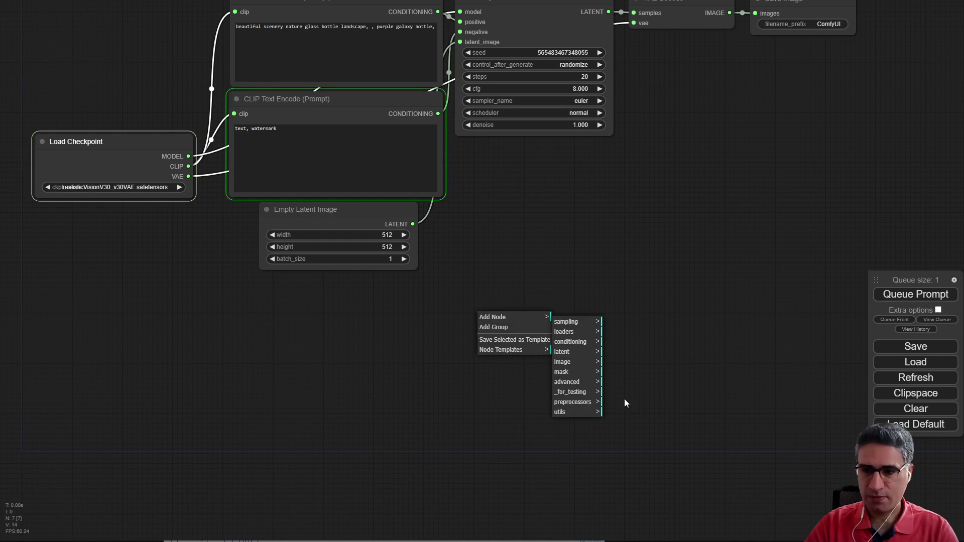
{"action": "left_click", "coordinate": [596, 404]}
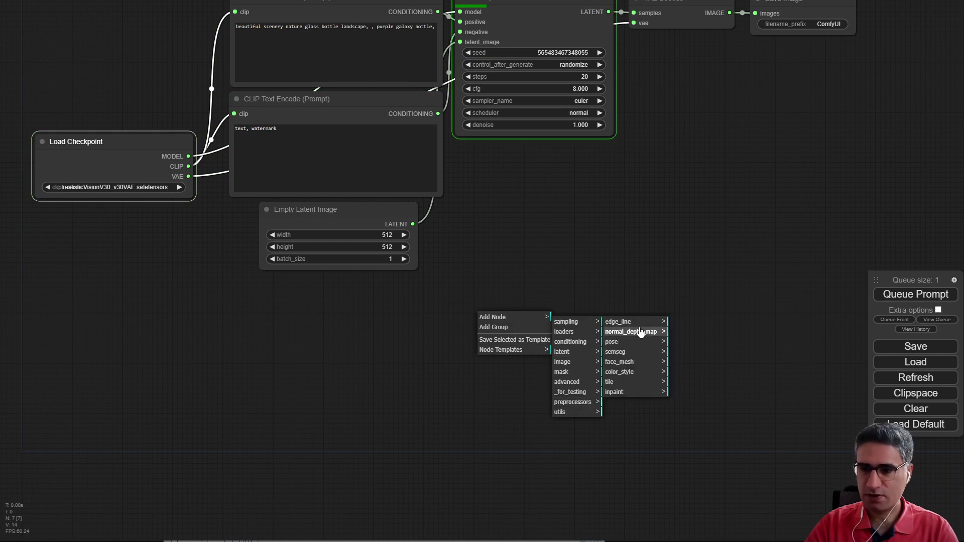
{"action": "left_click", "coordinate": [623, 322]}
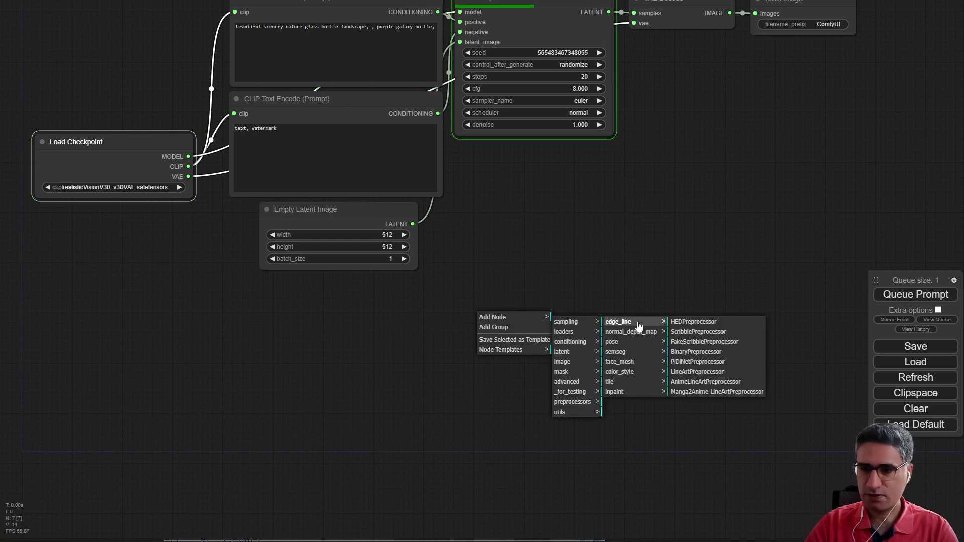
{"action": "left_click", "coordinate": [705, 322]}
Move the HEDPreprocessor node farther below the KSampler and view the generated image in the Save Image node.
{"action": "left_click_drag", "start_coordinate": [530, 297], "coordinate": [424, 316]}
{"action": "left_click_drag", "start_coordinate": [295, 261], "coordinate": [456, 363]}
{"action": "left_click_drag", "start_coordinate": [381, 348], "coordinate": [323, 297]}
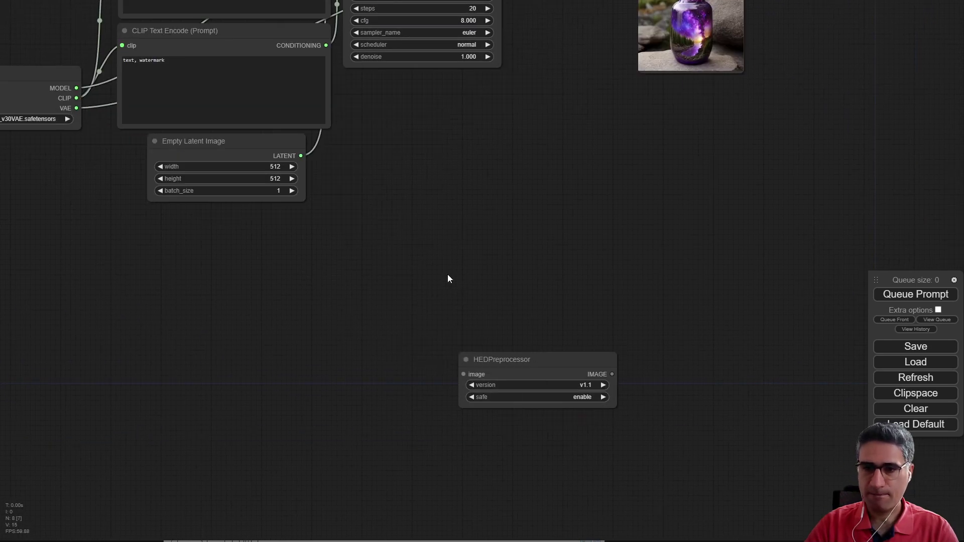
{"action": "left_click_drag", "start_coordinate": [448, 275], "coordinate": [426, 292]}
{"action": "left_click_drag", "start_coordinate": [661, 110], "coordinate": [618, 246]}
{"action": "left_click", "coordinate": [622, 144]}
{"action": "left_click_drag", "start_coordinate": [595, 351], "coordinate": [659, 268]}
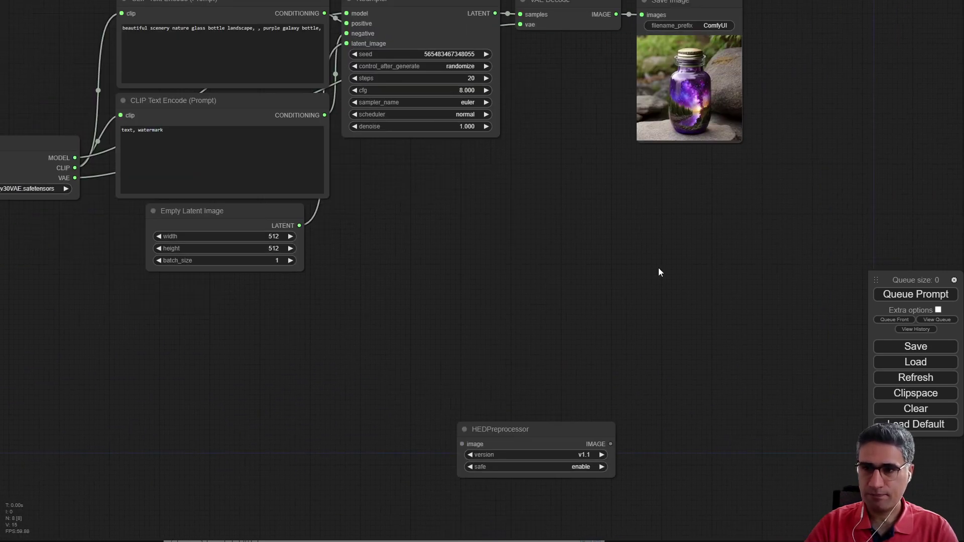
Add a Load Image node beside the HEDPreprocessor node and connect its IMAGE output to the preprocessor's image input.
{"action": "right_click", "coordinate": [307, 352]}
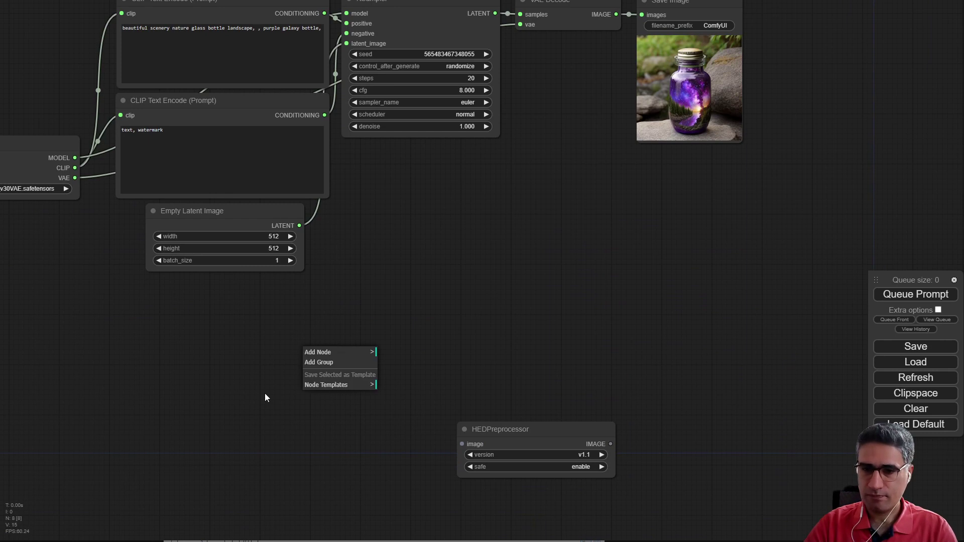
{"action": "double_click", "coordinate": [261, 394]}
{"action": "type", "text": "im"}
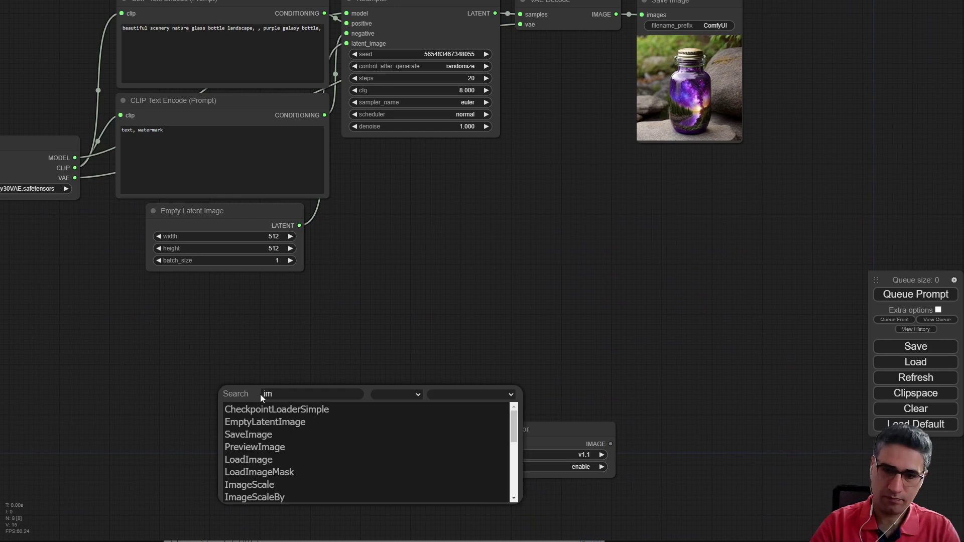
{"action": "type", "text": "a"}
{"action": "left_click", "coordinate": [266, 447]}
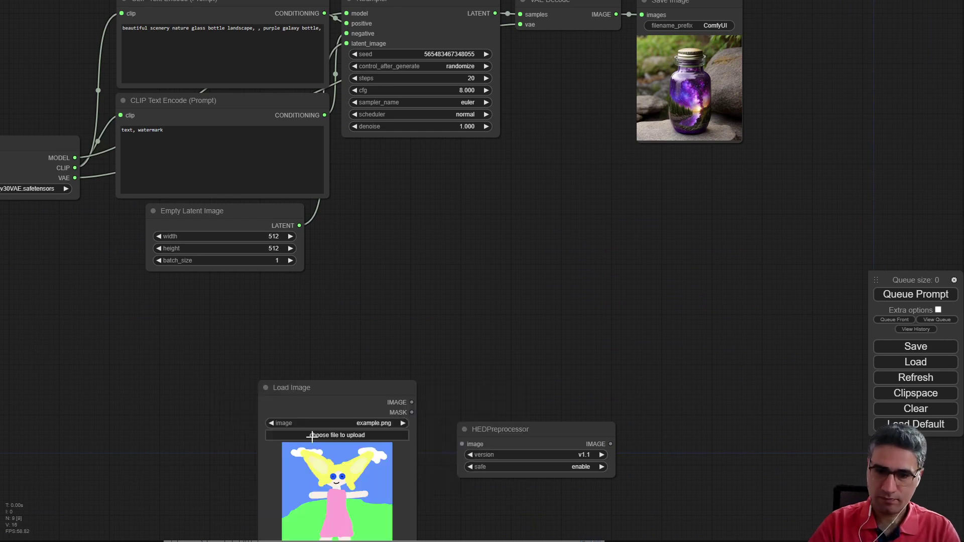
{"action": "left_click_drag", "start_coordinate": [344, 354], "coordinate": [239, 260]}
{"action": "left_click_drag", "start_coordinate": [306, 310], "coordinate": [361, 351]}
Add a Preview Image node connected to the HEDPreprocessor node's IMAGE output.
{"action": "left_click_drag", "start_coordinate": [366, 303], "coordinate": [160, 176]}
{"action": "left_click_drag", "start_coordinate": [300, 225], "coordinate": [380, 196]}
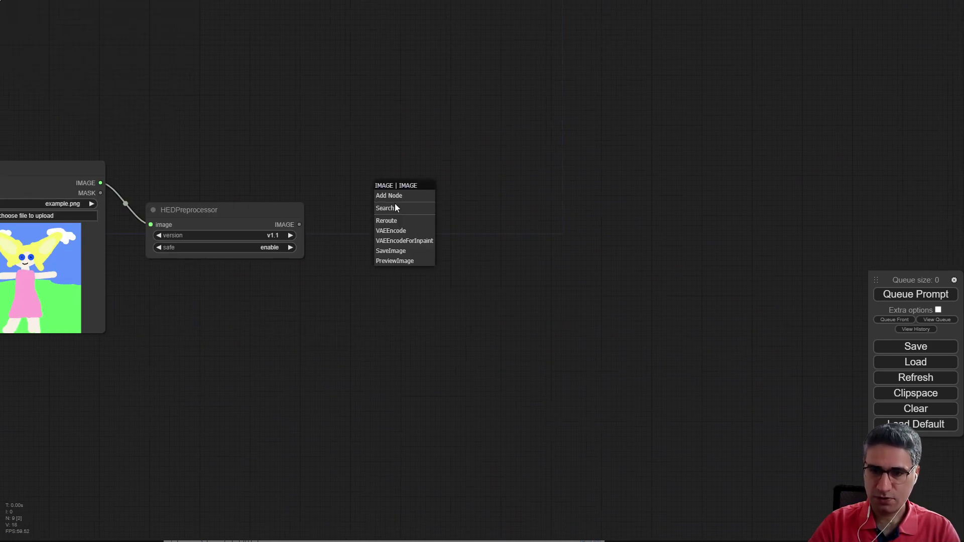
{"action": "left_click", "coordinate": [395, 260]}
{"action": "left_click_drag", "start_coordinate": [261, 145], "coordinate": [488, 206]}
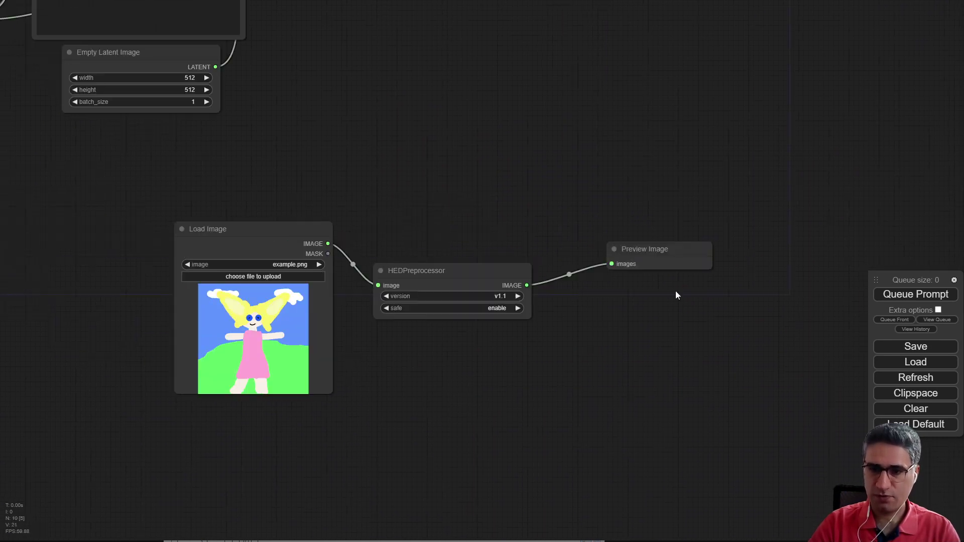
Queue the prompt, check the run's log in the console and move the console window off the preprocessor nodes.
{"action": "left_click", "coordinate": [889, 295]}
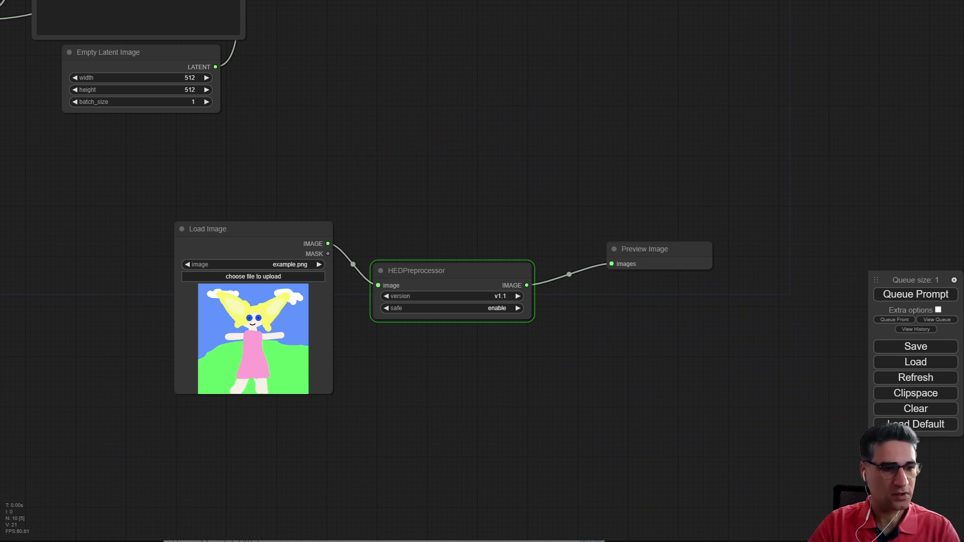
{"action": "left_click", "coordinate": [391, 541]}
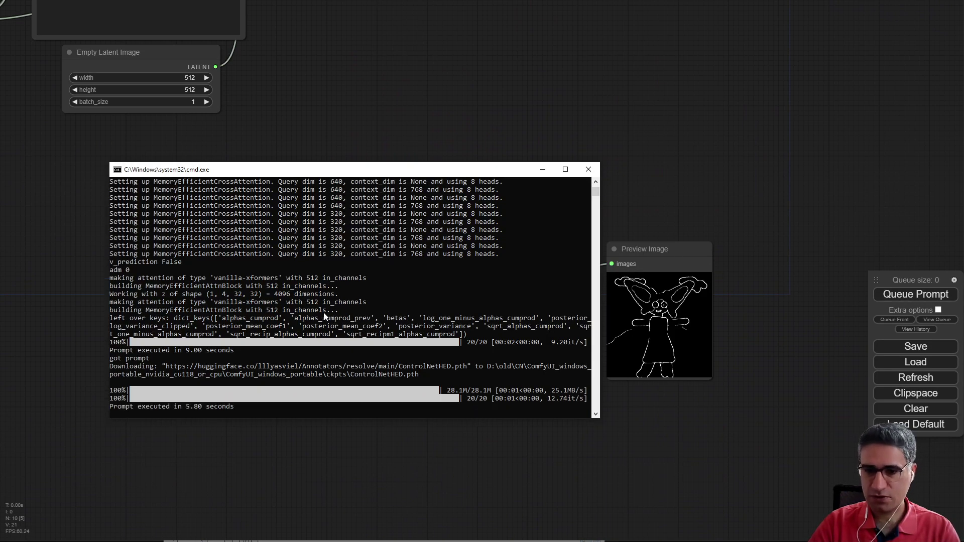
{"action": "left_click_drag", "start_coordinate": [362, 170], "coordinate": [0, 116]}
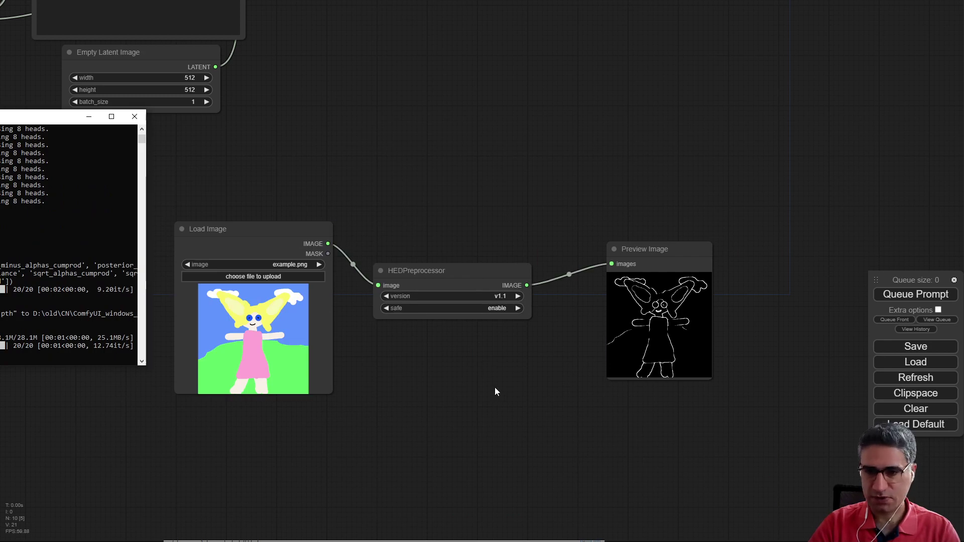
Move the HEDPreprocessor node up to make room beneath it between the Load Image and Preview Image nodes.
{"action": "left_click_drag", "start_coordinate": [495, 389], "coordinate": [436, 391]}
{"action": "scroll", "coordinate": [439, 272], "scroll_direction": "down", "scroll_amount": 3}
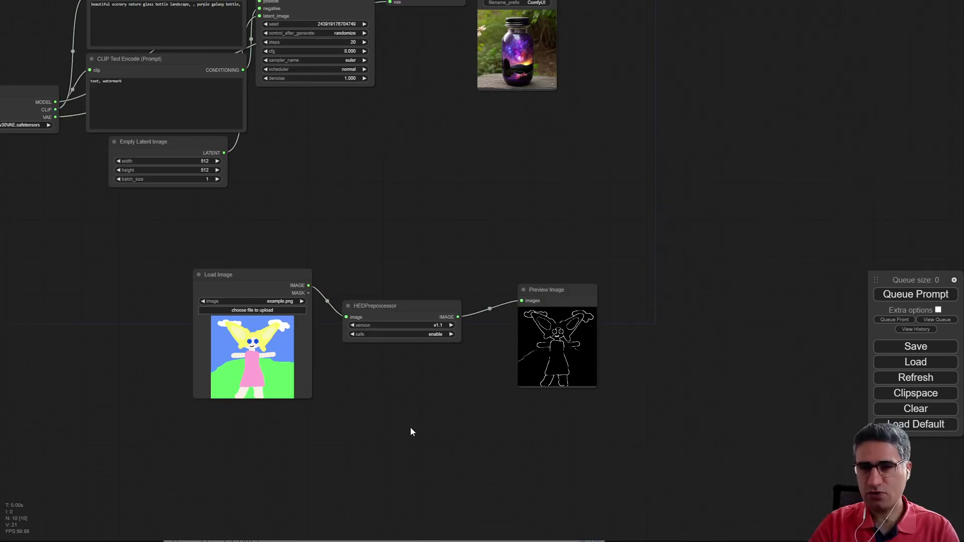
{"action": "left_click_drag", "start_coordinate": [392, 316], "coordinate": [396, 265]}
Add a BAE-NormalMapPreprocessor node from the normal_depth_map preprocessors below the HEDPreprocessor node.
{"action": "right_click", "coordinate": [393, 347]}
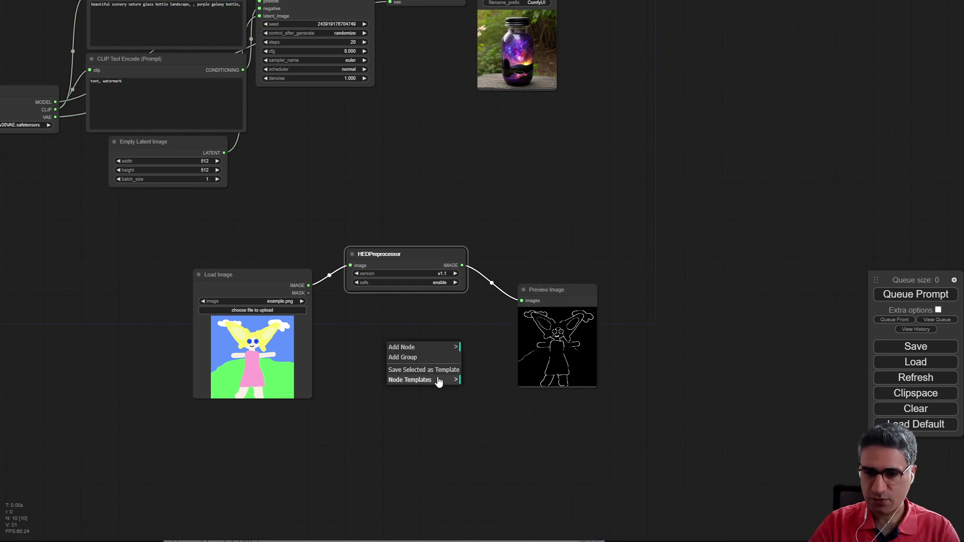
{"action": "left_click", "coordinate": [417, 347]}
{"action": "left_click", "coordinate": [483, 426]}
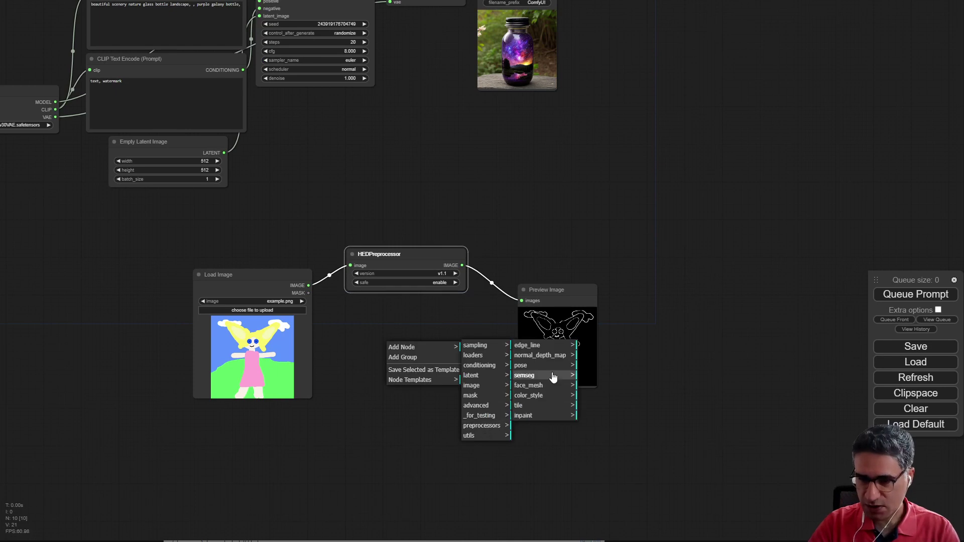
{"action": "left_click", "coordinate": [544, 346]}
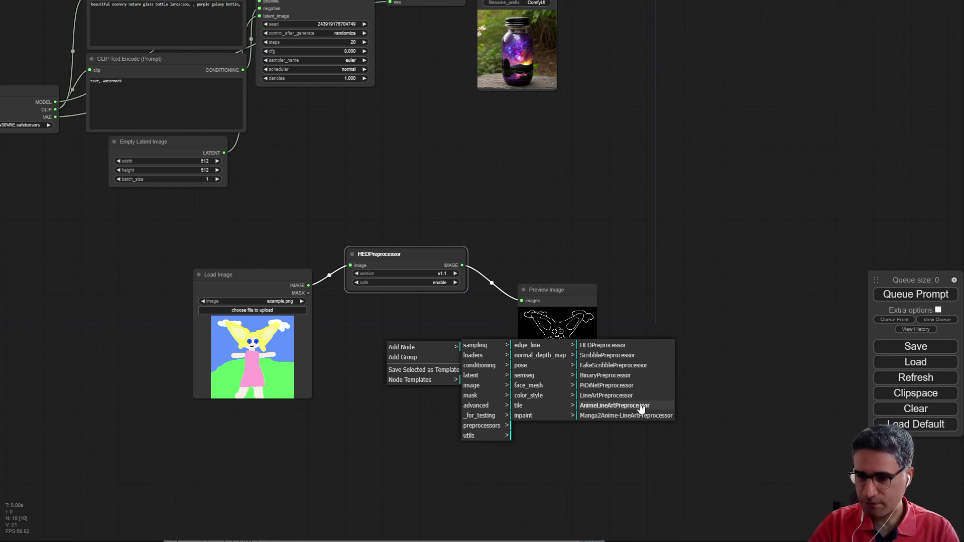
{"action": "left_click", "coordinate": [541, 357]}
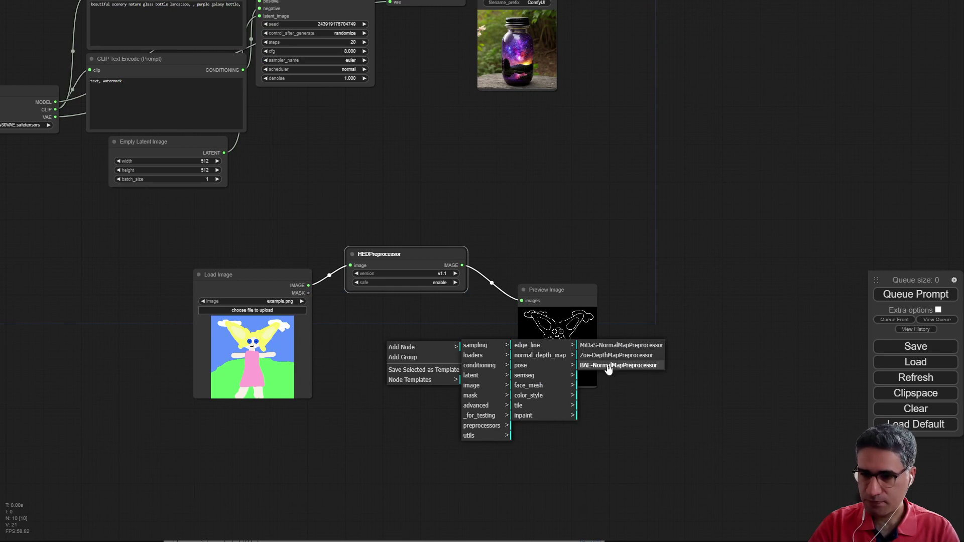
Connect the Load Image node's IMAGE output to the BAE-NormalMapPreprocessor and attach a new Preview Image node to its IMAGE output.
{"action": "left_click_drag", "start_coordinate": [407, 341], "coordinate": [384, 342]}
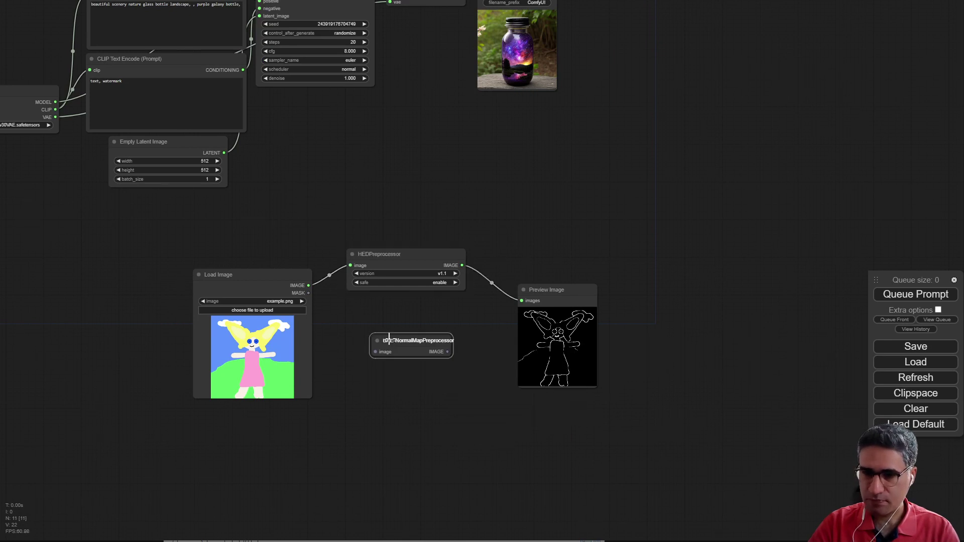
{"action": "left_click_drag", "start_coordinate": [308, 286], "coordinate": [485, 433]}
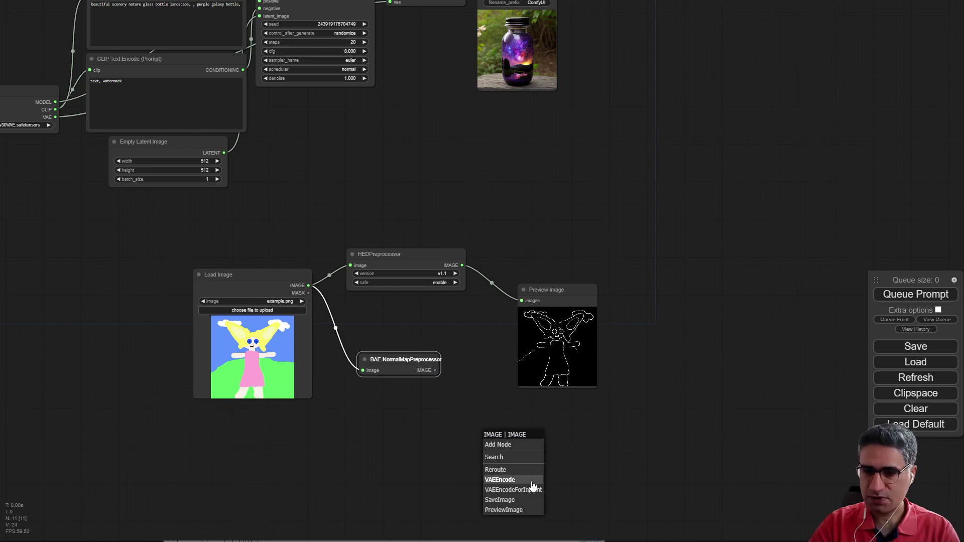
{"action": "left_click", "coordinate": [509, 511]}
Queue the prompt, check the model download progress in the console and move the console window off the preprocessor nodes.
{"action": "left_click", "coordinate": [883, 300]}
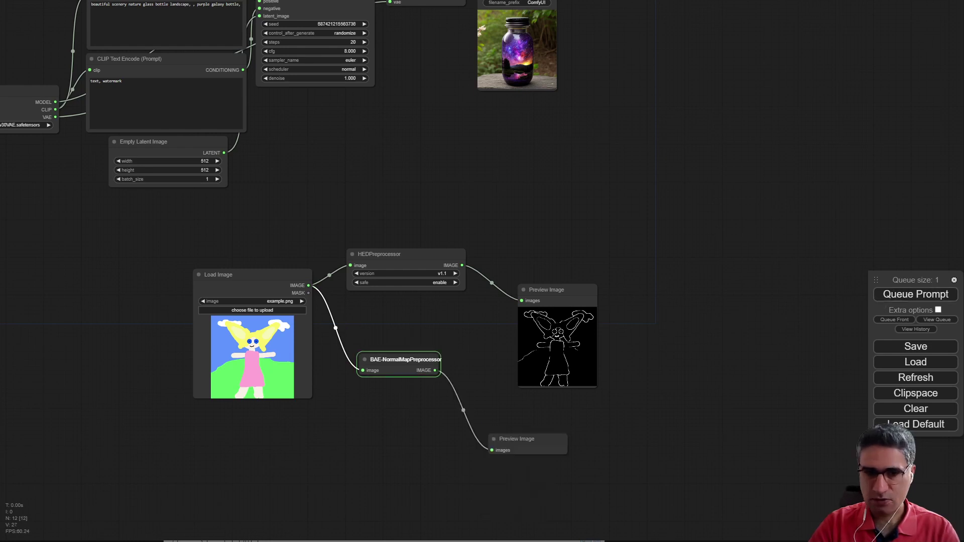
{"action": "left_click_drag", "start_coordinate": [0, 119], "coordinate": [234, 147]}
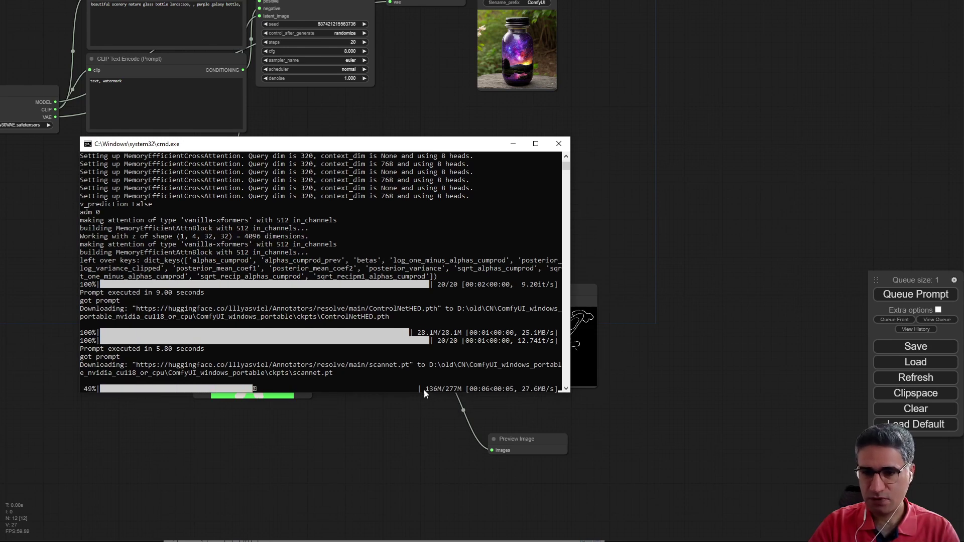
{"action": "left_click_drag", "start_coordinate": [372, 144], "coordinate": [33, 74]}
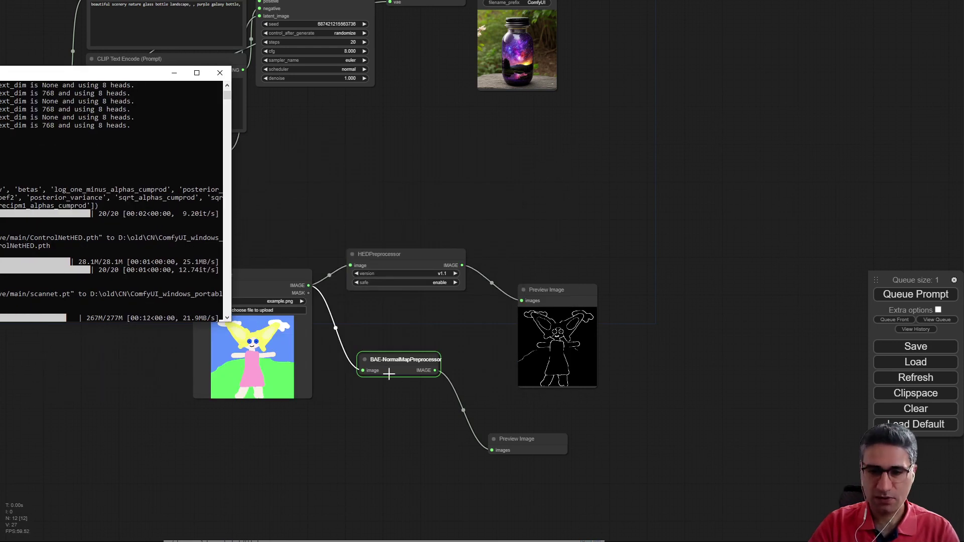
Examine the BAE-NormalMapPreprocessor's preview image and the console log, and review both preprocessor branches in the overall graph.
{"action": "scroll", "coordinate": [438, 412], "scroll_direction": "up", "scroll_amount": 3}
{"action": "scroll", "coordinate": [438, 411], "scroll_direction": "up", "scroll_amount": 1}
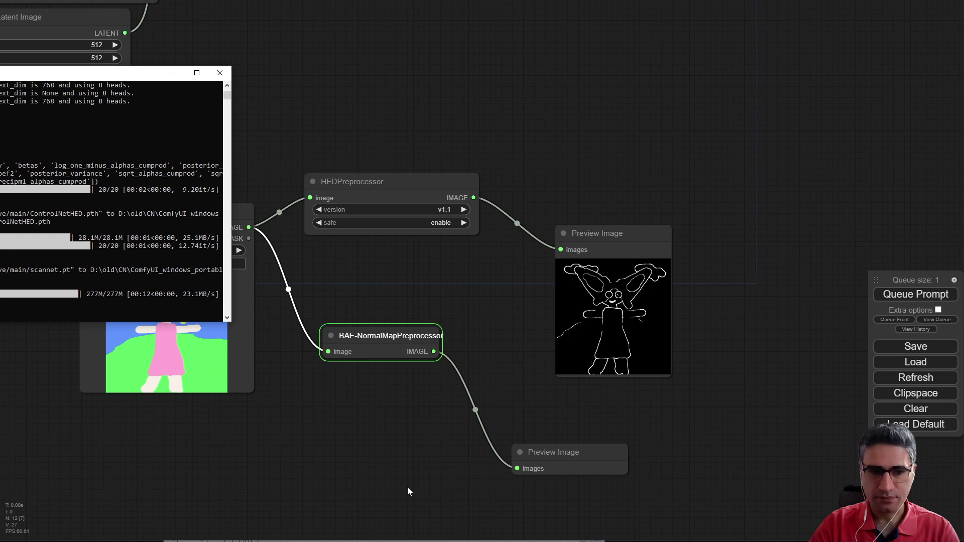
{"action": "left_click_drag", "start_coordinate": [426, 474], "coordinate": [275, 262]}
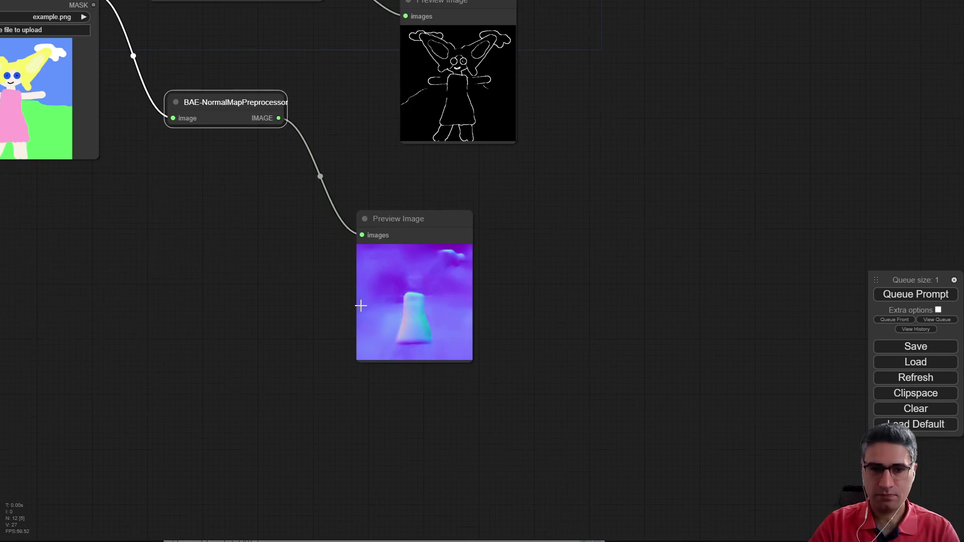
{"action": "key", "text": "alt+Tab"}
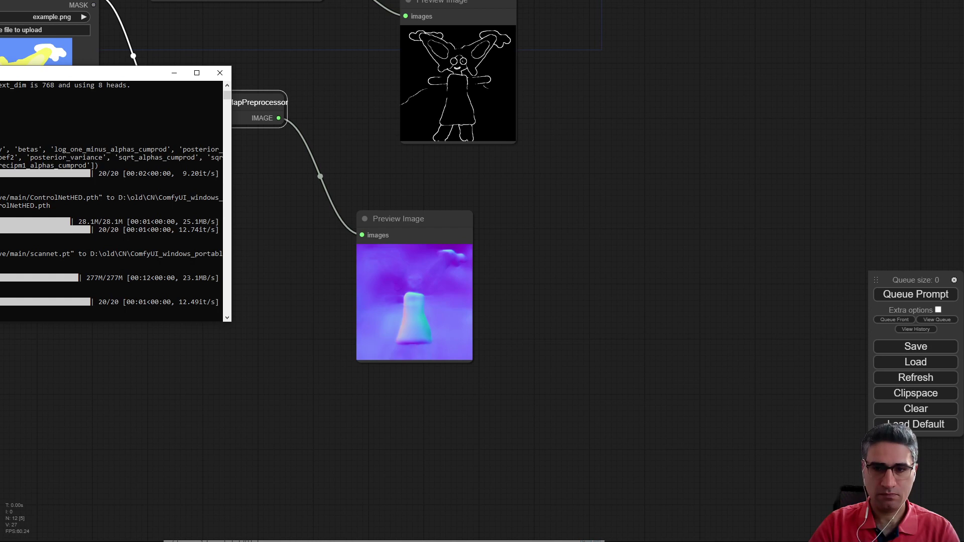
{"action": "left_click_drag", "start_coordinate": [105, 73], "coordinate": [78, 246]}
{"action": "scroll", "coordinate": [272, 268], "scroll_direction": "down", "scroll_amount": 3}
{"action": "left_click_drag", "start_coordinate": [293, 260], "coordinate": [379, 477]}
{"action": "scroll", "coordinate": [418, 351], "scroll_direction": "down", "scroll_amount": 4}
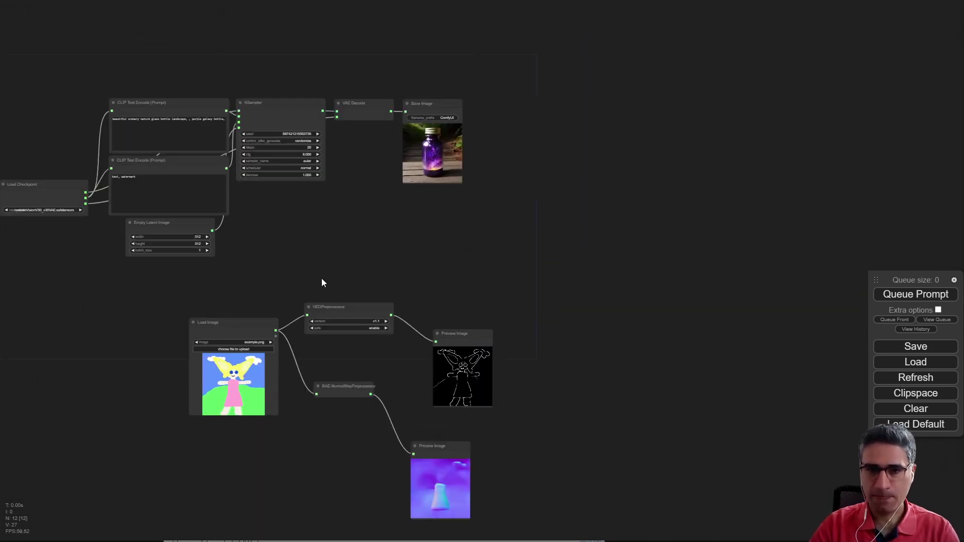
{"action": "left_click_drag", "start_coordinate": [322, 278], "coordinate": [384, 240]}
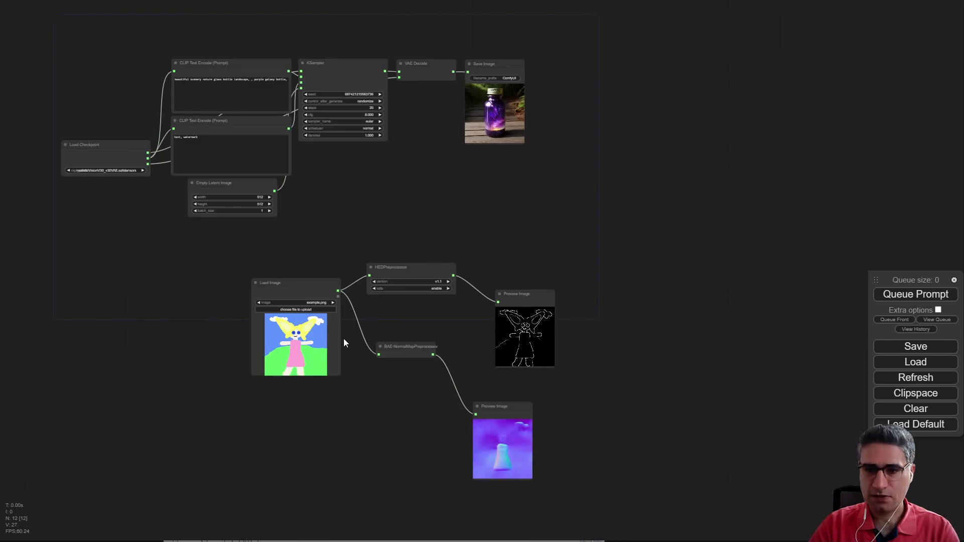
{"action": "scroll", "coordinate": [321, 391], "scroll_direction": "up", "scroll_amount": 5}
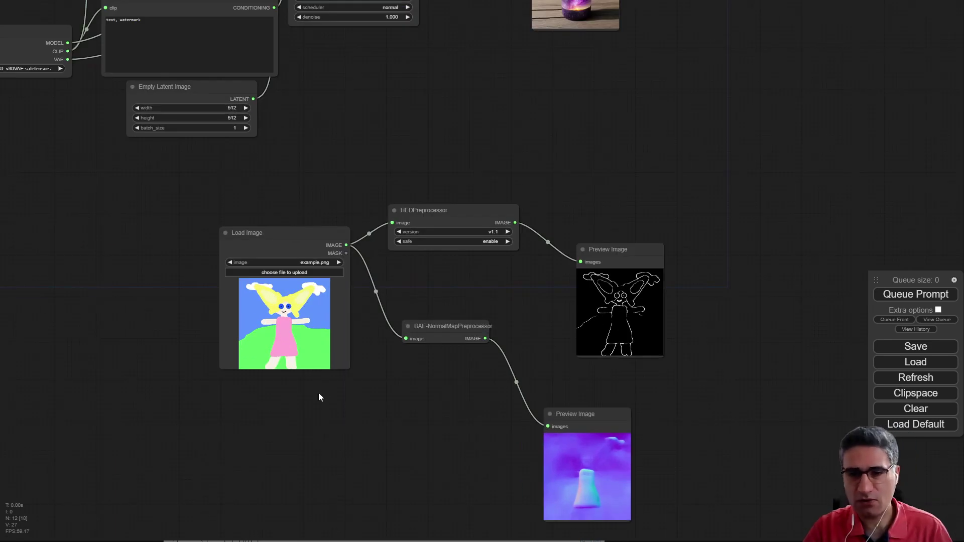